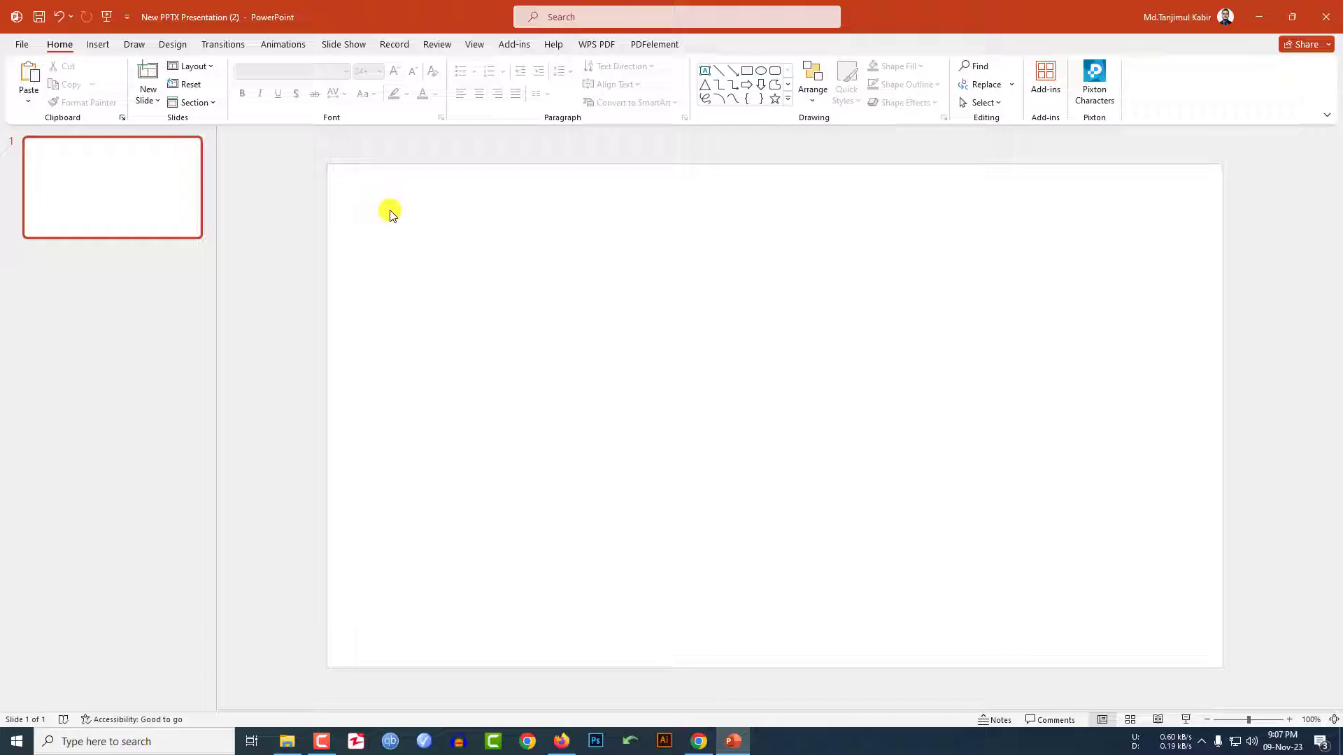
- Set the slide background to a solid black fill
{"action": "left_click", "coordinate": [173, 44]}
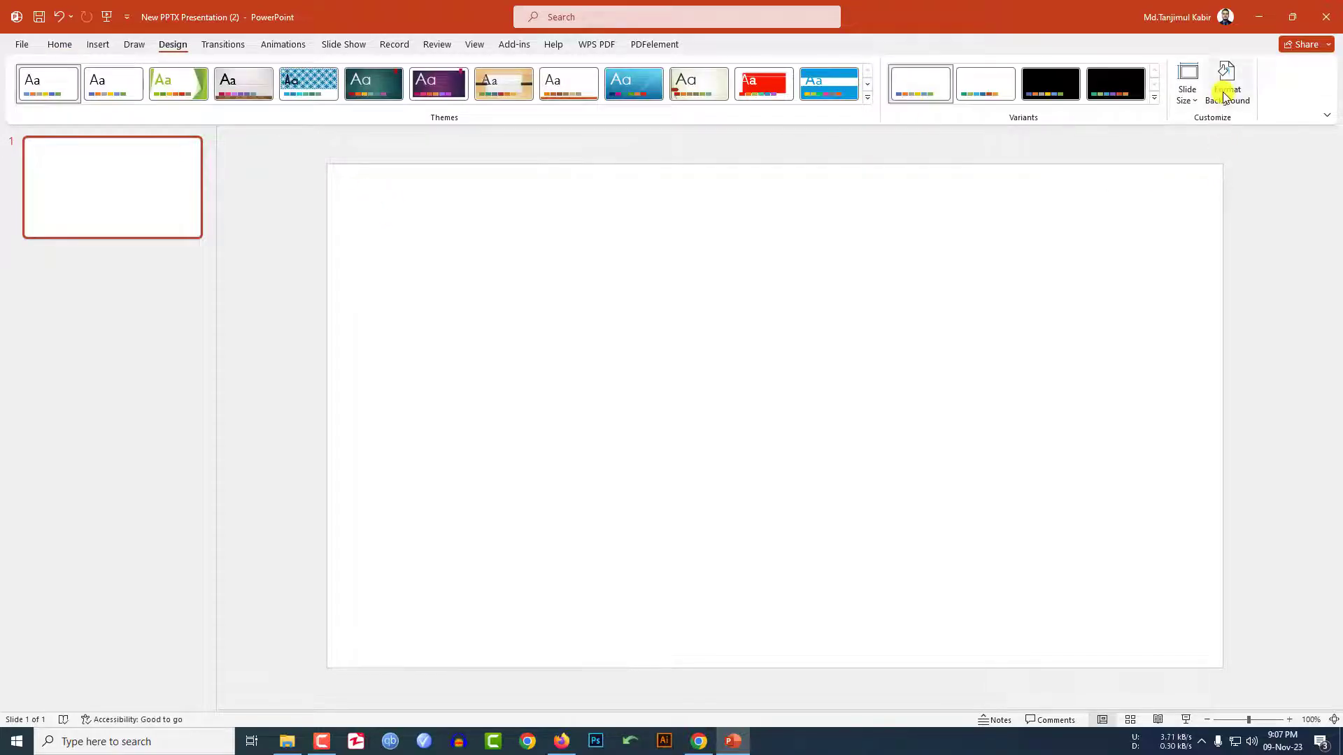
{"action": "left_click", "coordinate": [1226, 96]}
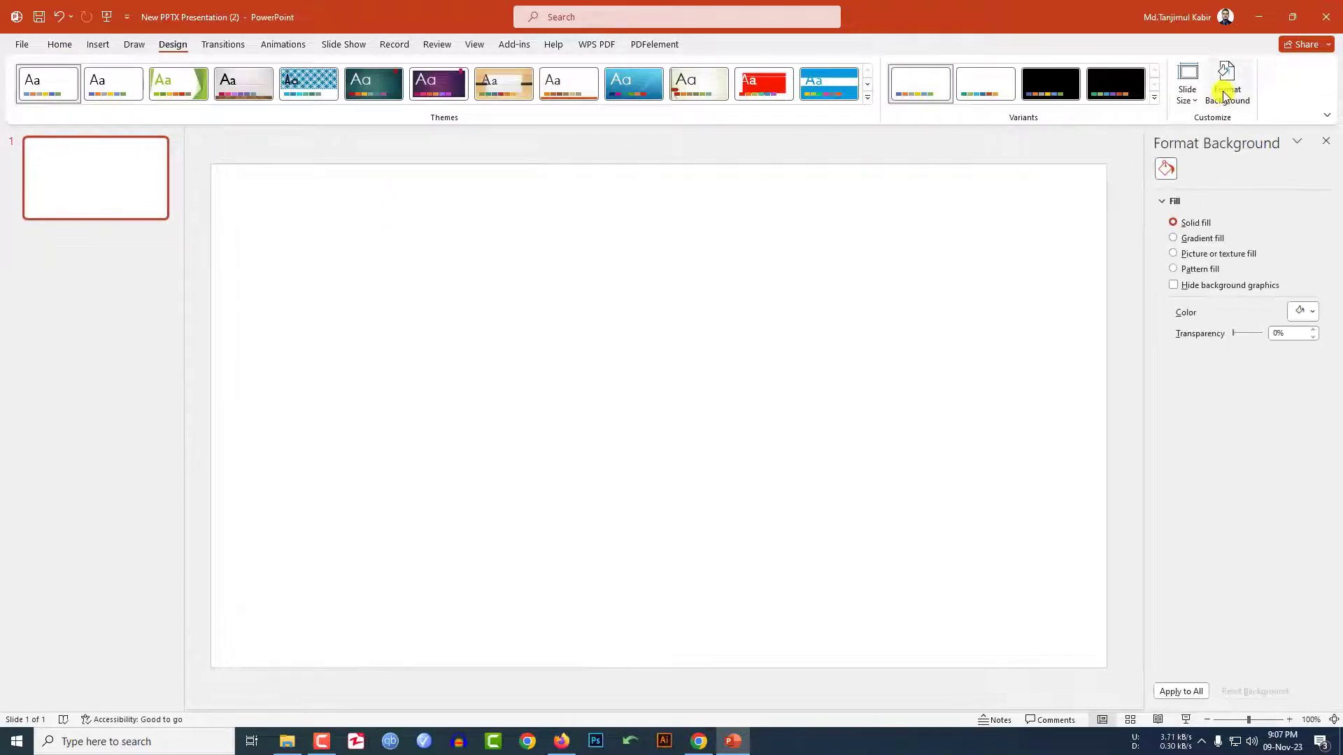
{"action": "left_click", "coordinate": [1306, 314]}
{"action": "left_click", "coordinate": [1238, 365]}
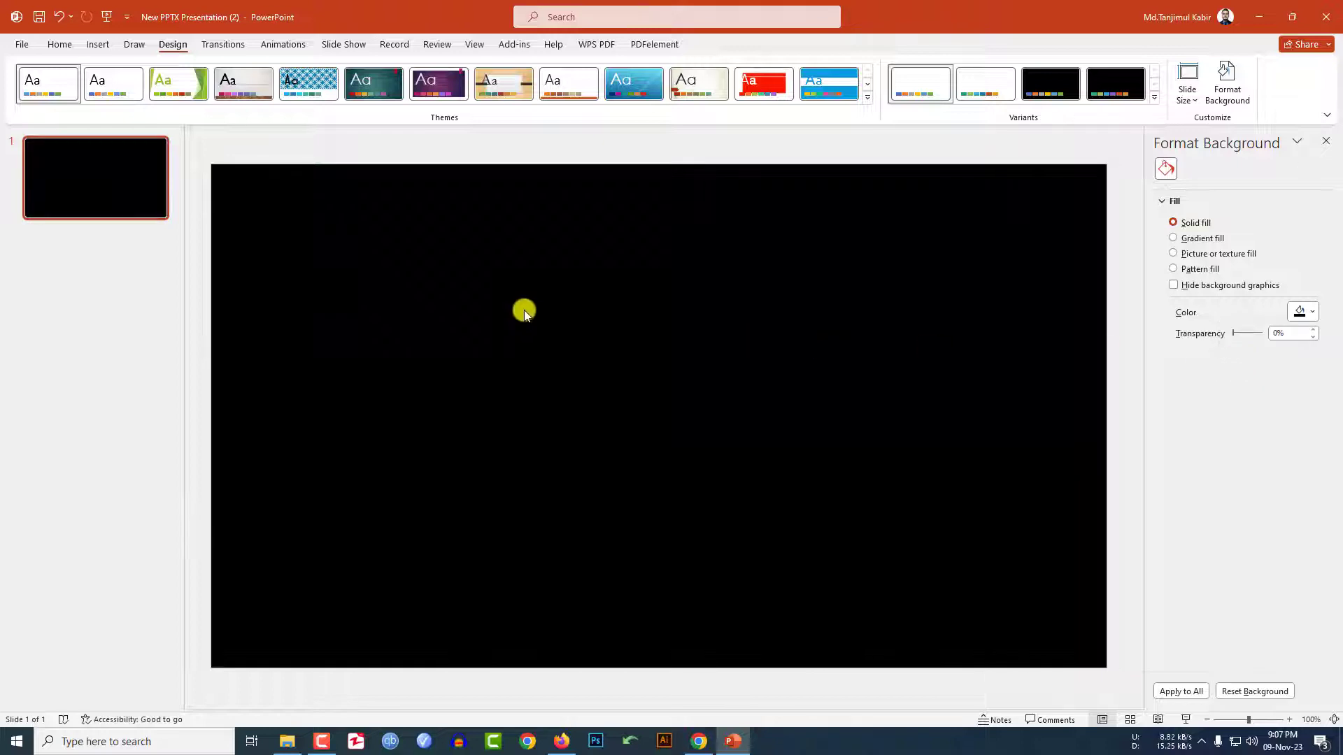
{"action": "scroll", "coordinate": [499, 295], "scroll_direction": "down", "scroll_amount": 3}
- Insert the poster image 'ezgif.com-webp-to-jpg (11)' from Downloads, centred on the slide
{"action": "left_click", "coordinate": [98, 44]}
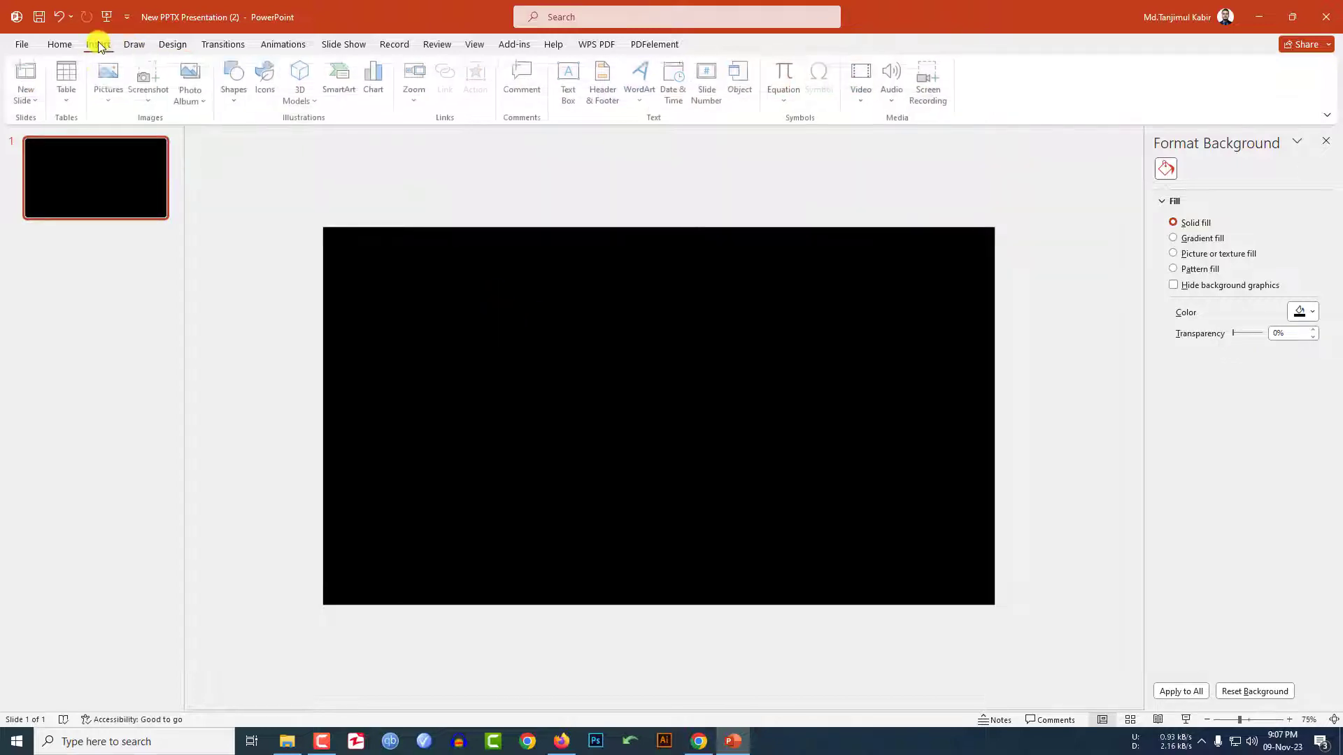
{"action": "left_click", "coordinate": [107, 77]}
{"action": "left_click", "coordinate": [154, 147]}
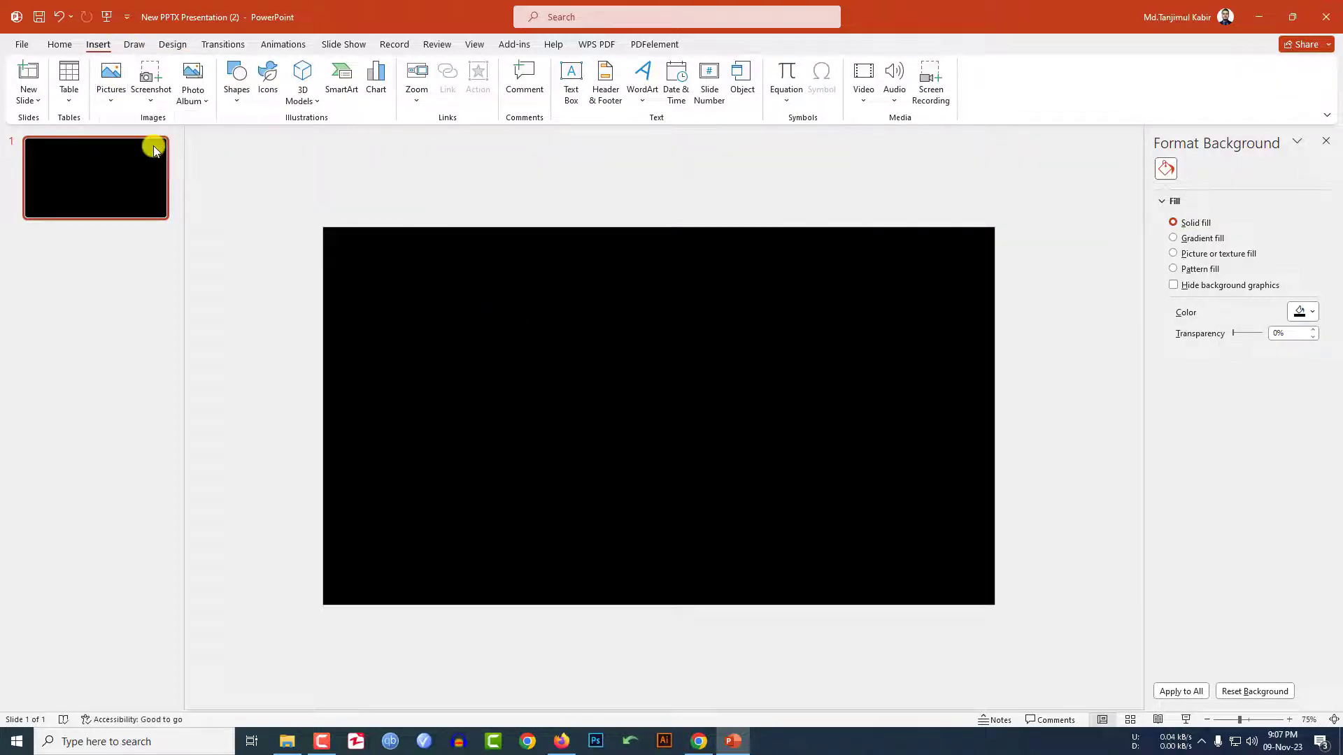
{"action": "left_click", "coordinate": [198, 313]}
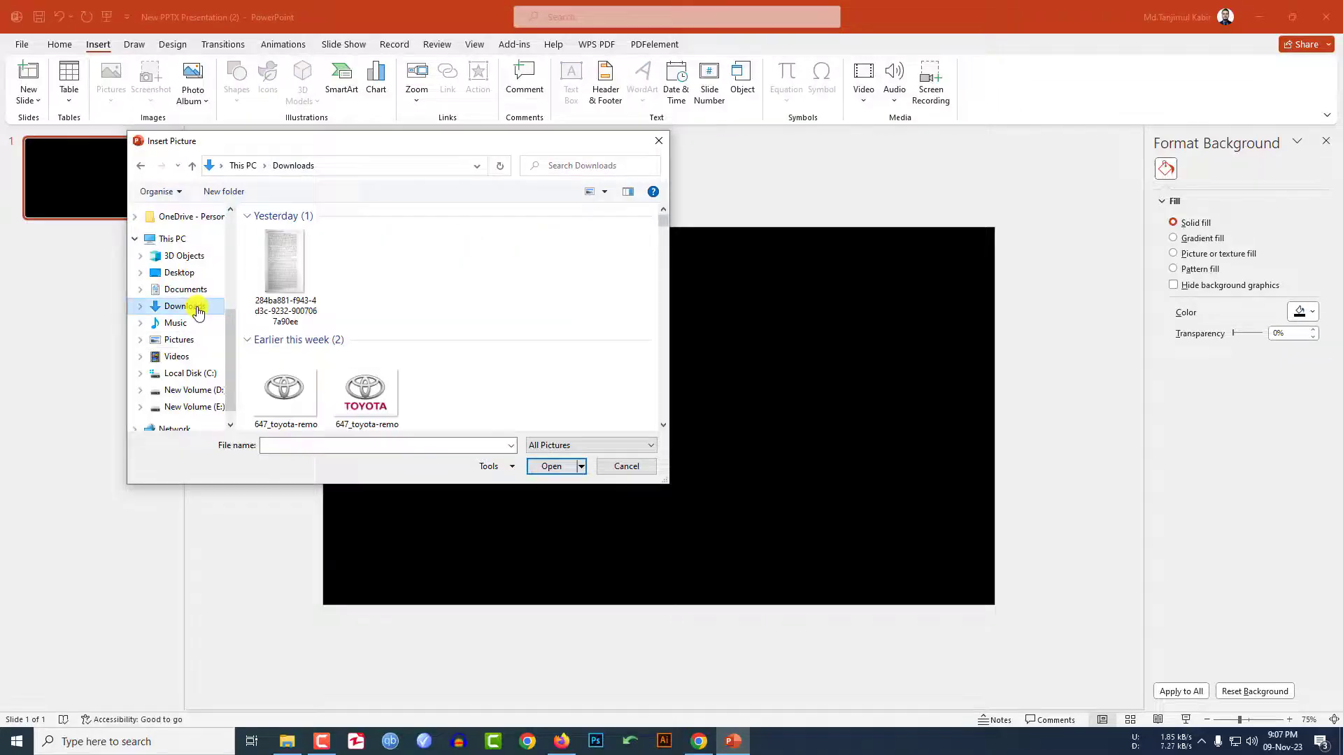
{"action": "left_click", "coordinate": [284, 276]}
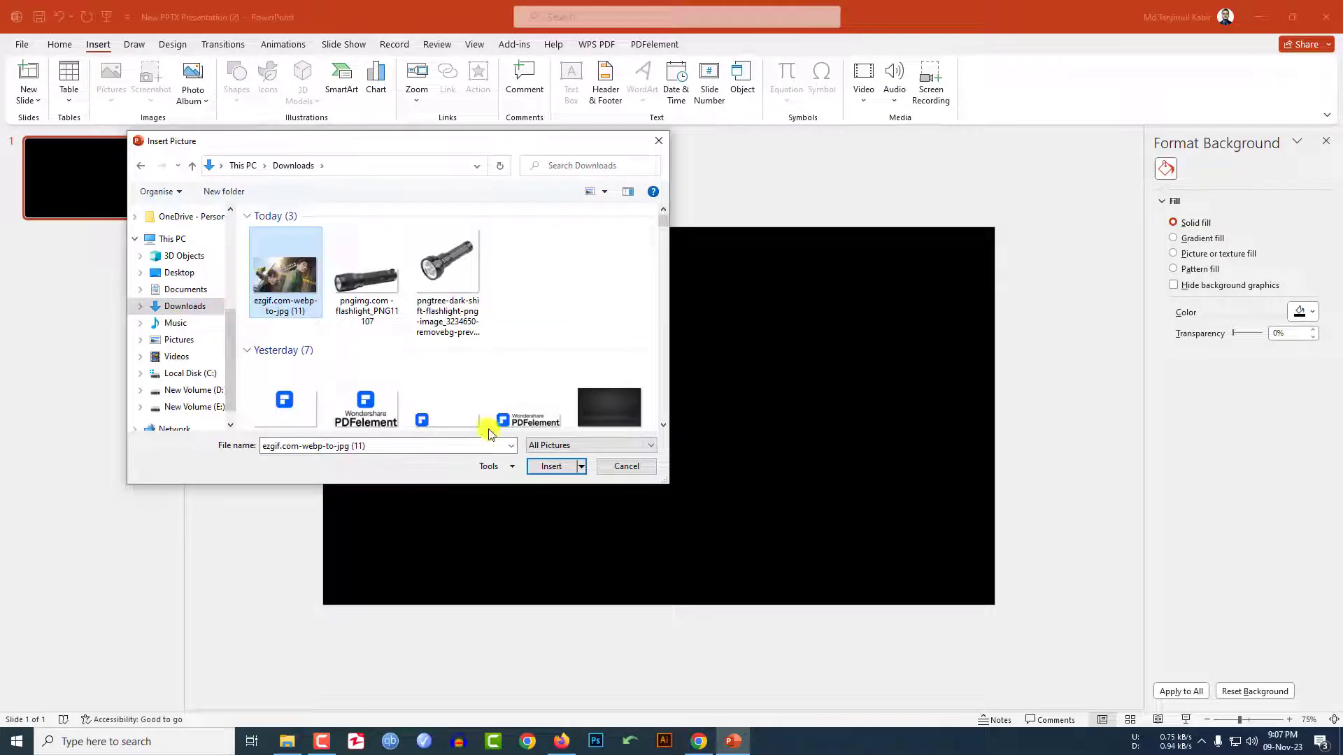
{"action": "left_click", "coordinate": [551, 467]}
{"action": "left_click_drag", "start_coordinate": [664, 385], "coordinate": [663, 384]}
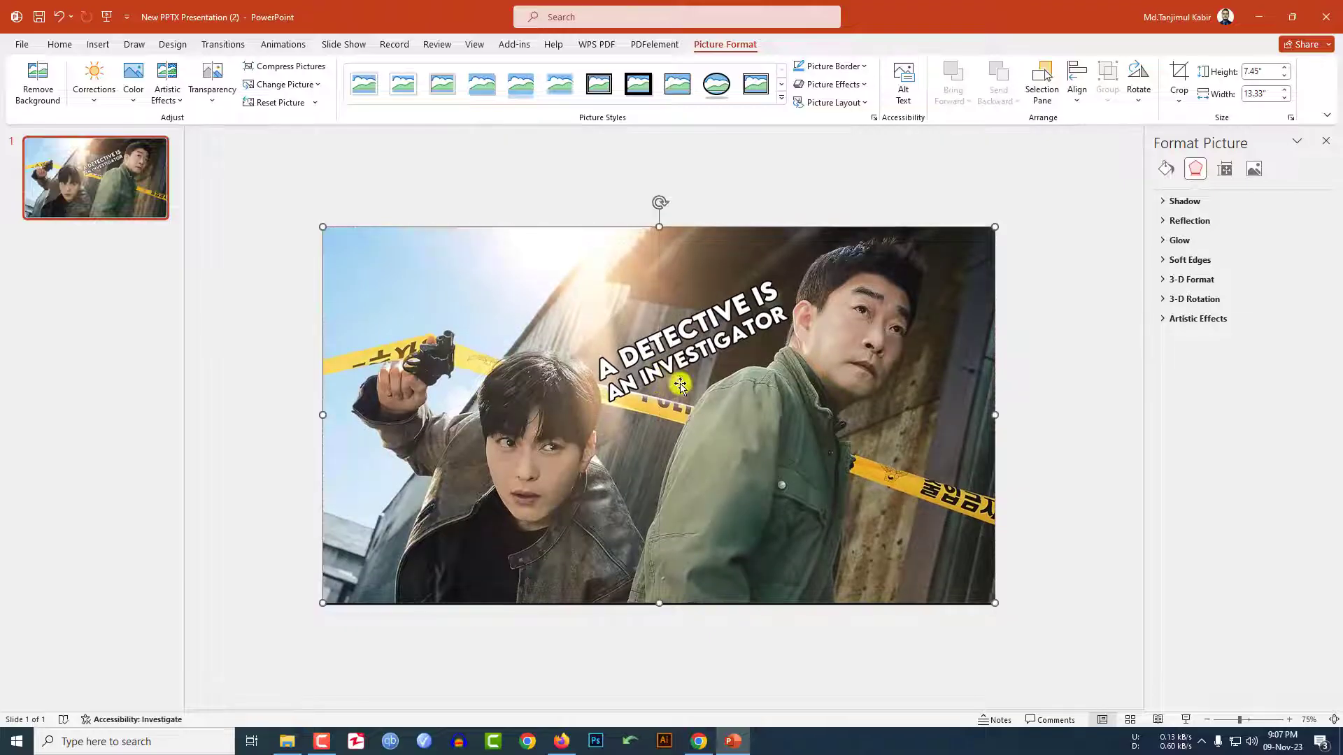
- Crop the poster to a 16:9 aspect ratio and enlarge it slightly to fill the slide
{"action": "left_click", "coordinate": [1179, 102]}
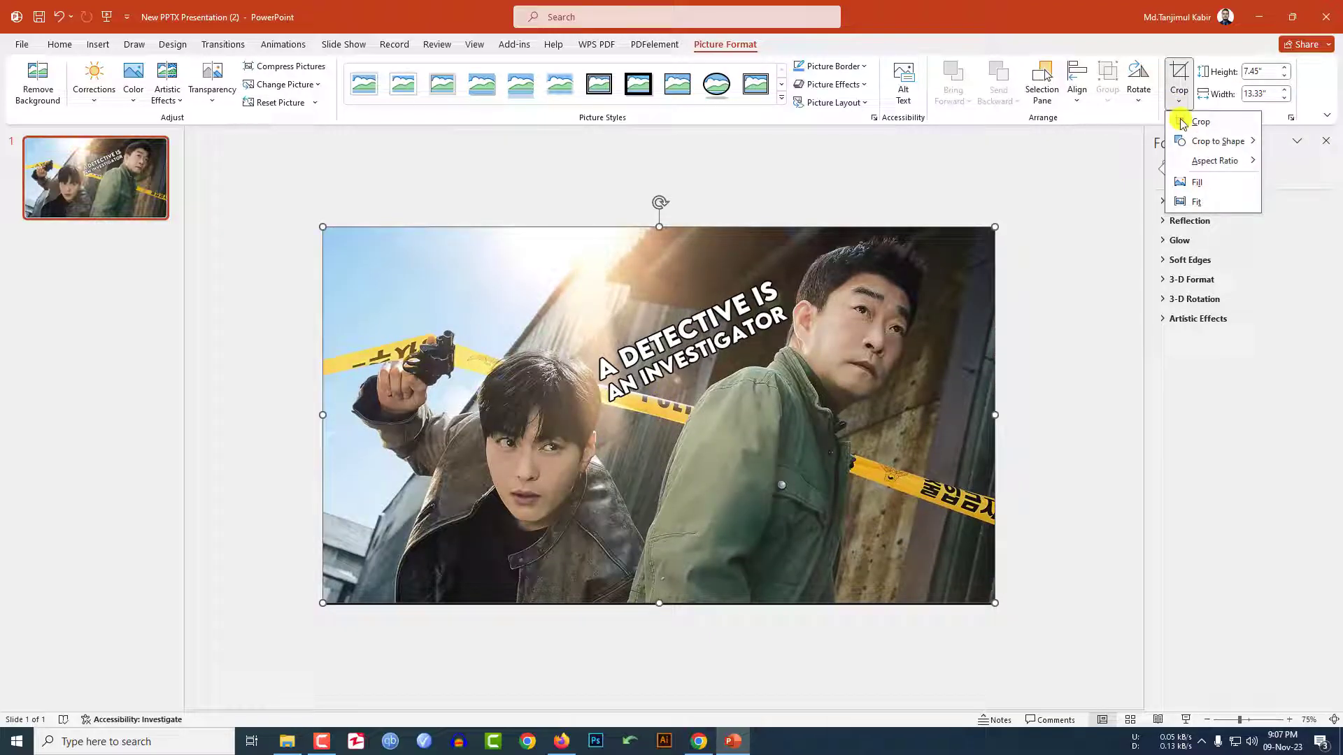
{"action": "mouse_move", "coordinate": [1208, 163]}
{"action": "left_click", "coordinate": [1295, 384]}
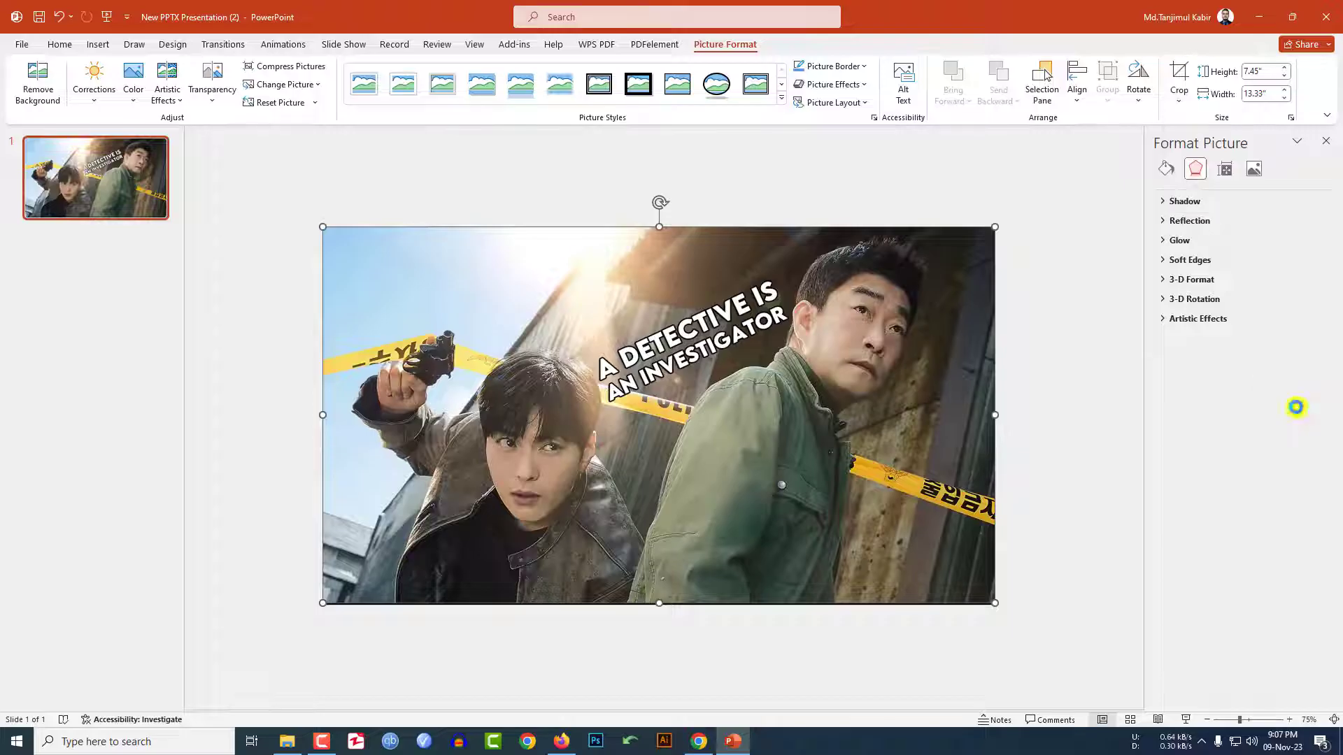
{"action": "left_click", "coordinate": [1076, 388]}
{"action": "left_click", "coordinate": [864, 375]}
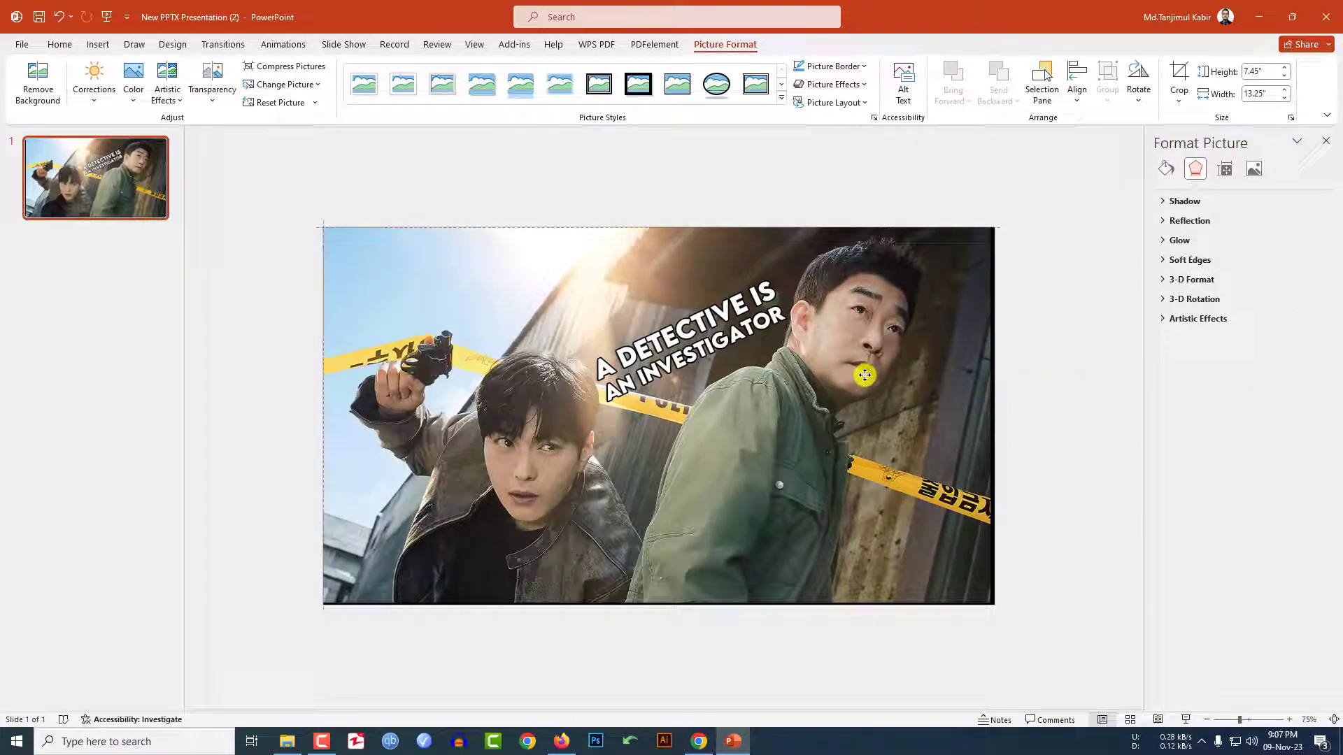
{"action": "left_click_drag", "start_coordinate": [989, 599], "coordinate": [995, 605]}
{"action": "left_click", "coordinate": [1041, 528]}
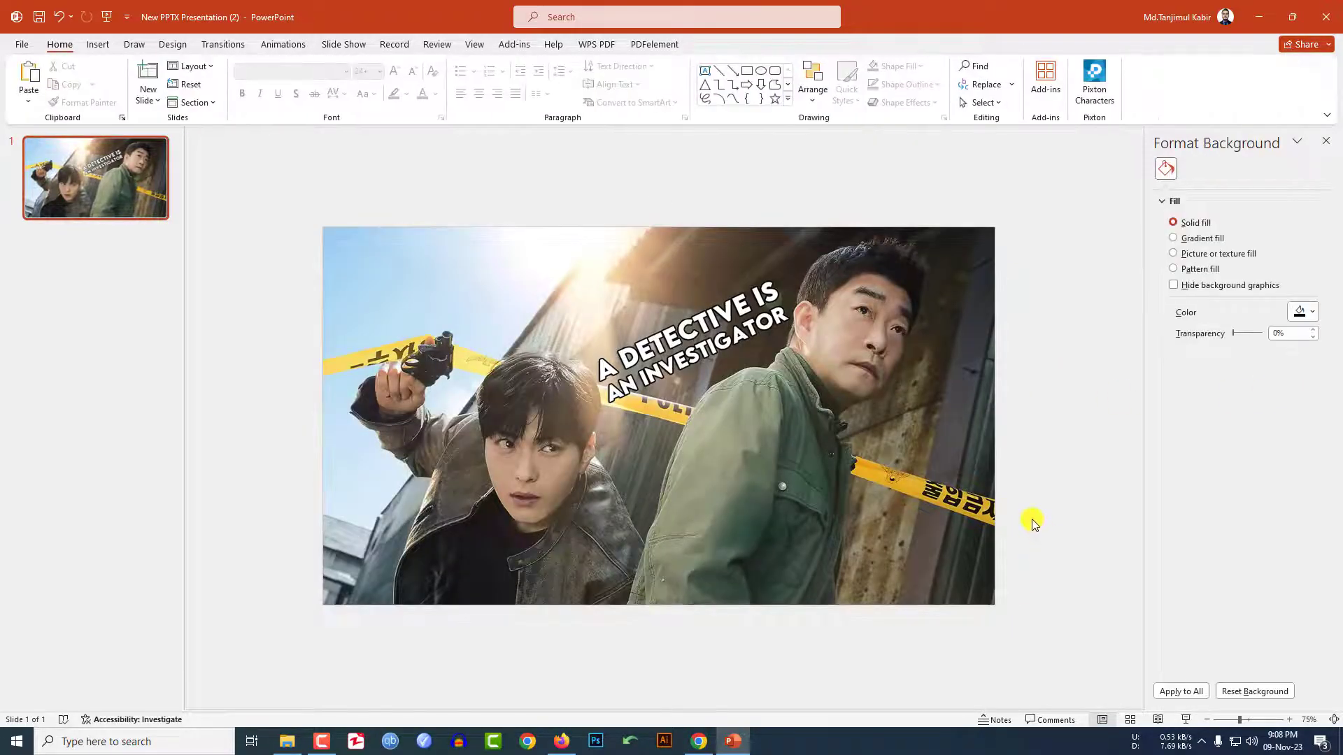
- Crop the picture to a 1:1 square (7.5" × 7.5"), then crop it to an Oval shape
{"action": "left_click", "coordinate": [992, 439]}
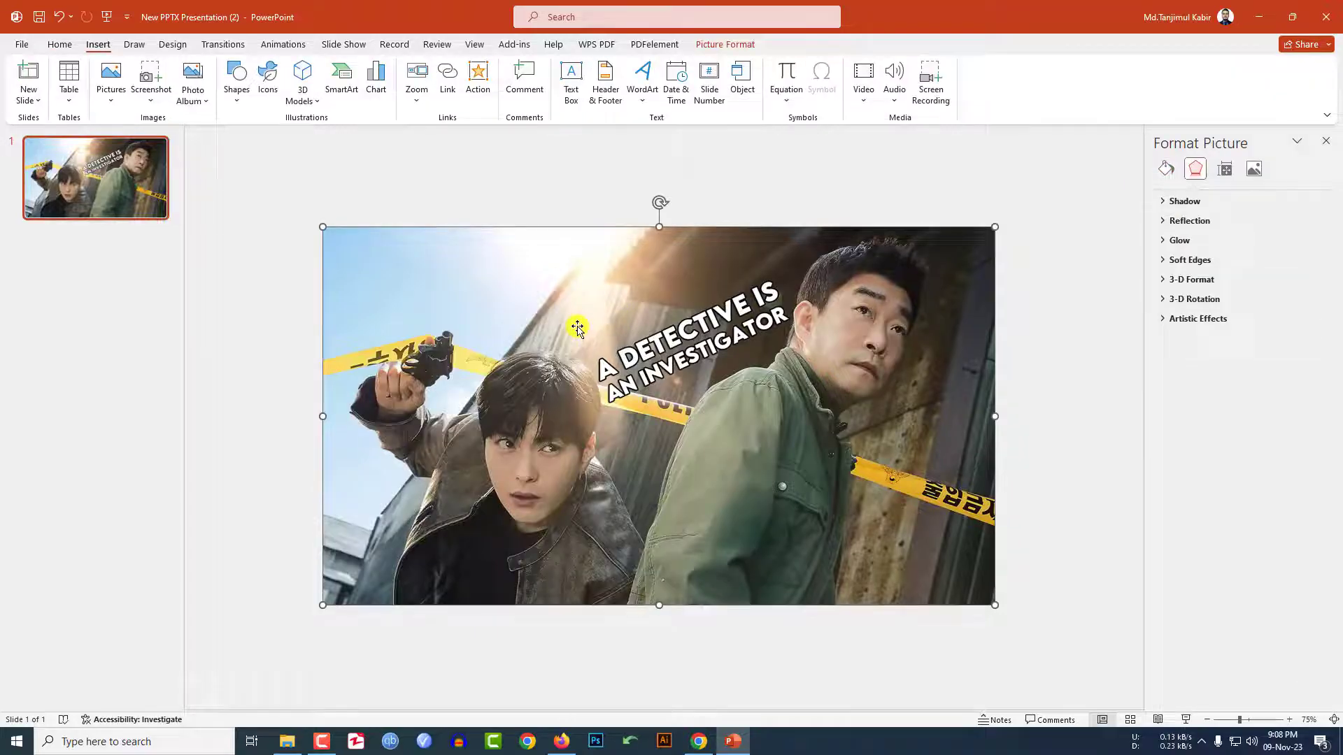
{"action": "left_click", "coordinate": [735, 43]}
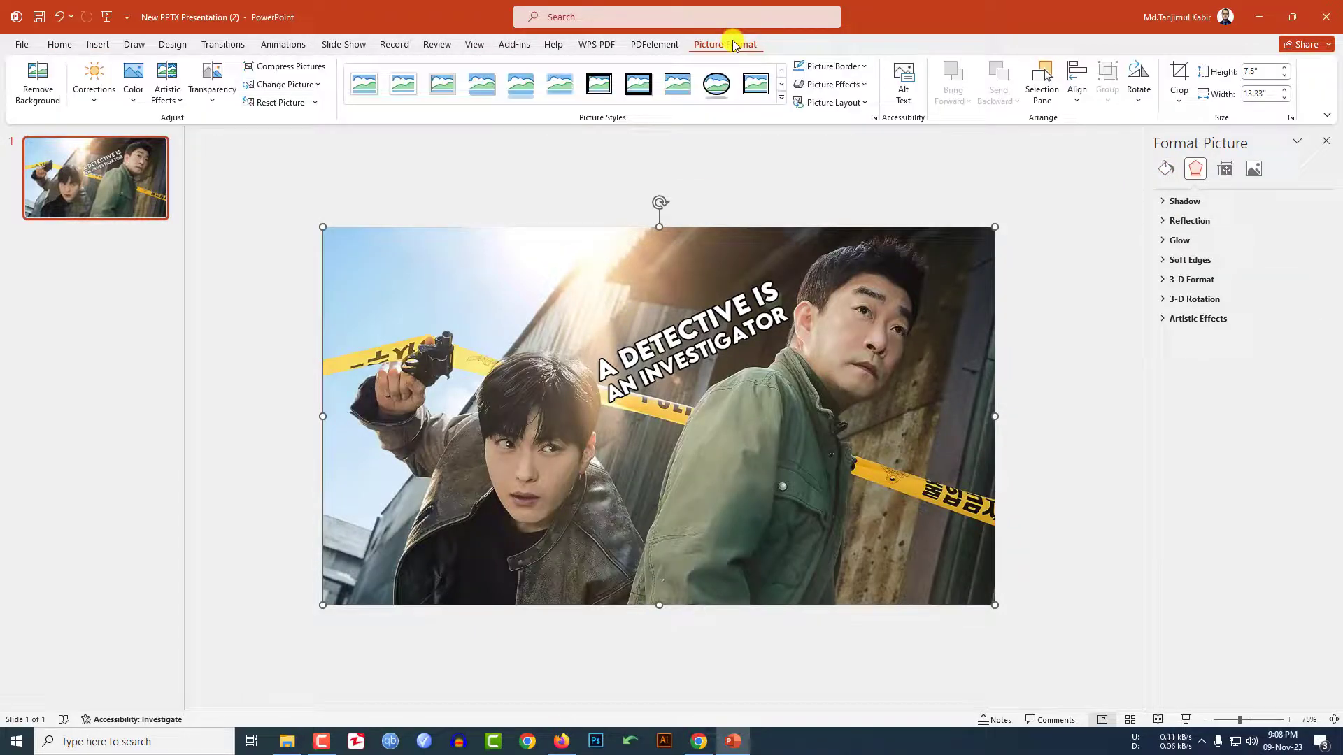
{"action": "left_click", "coordinate": [1182, 104]}
{"action": "mouse_move", "coordinate": [1214, 162]}
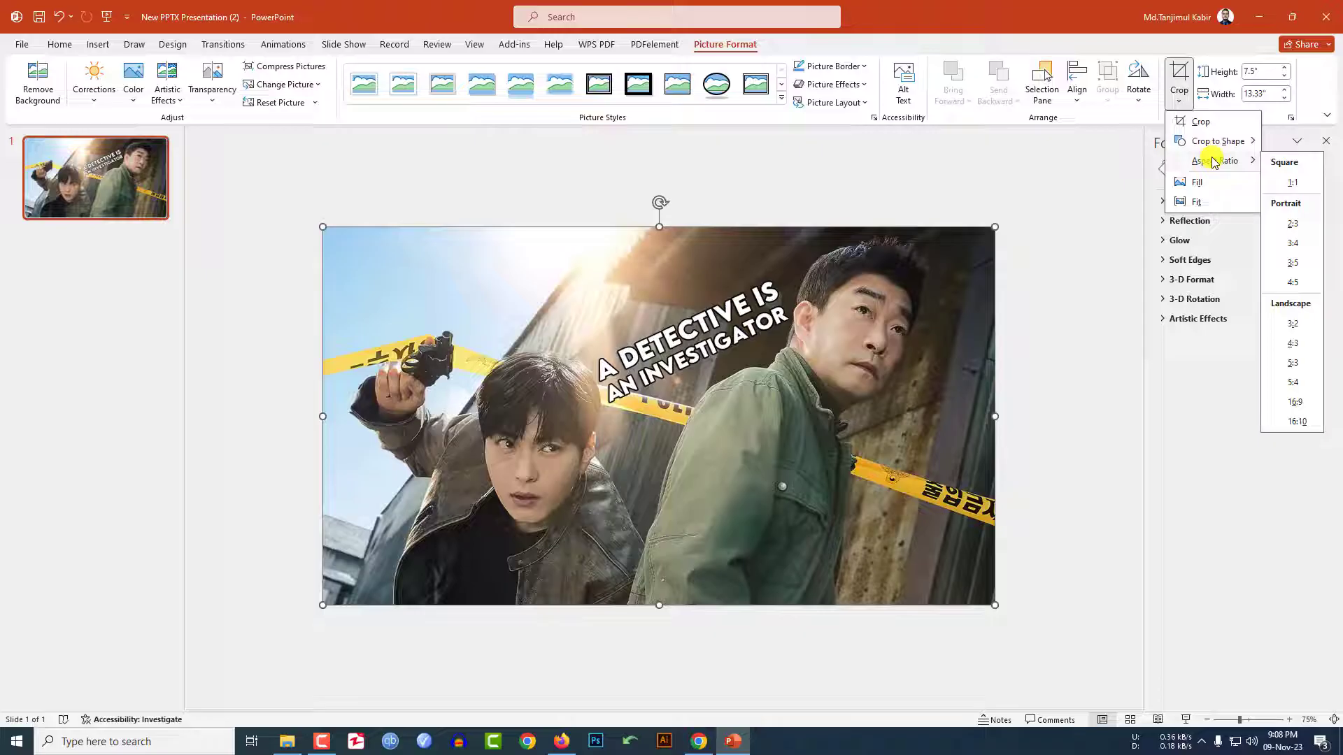
{"action": "left_click", "coordinate": [1294, 185]}
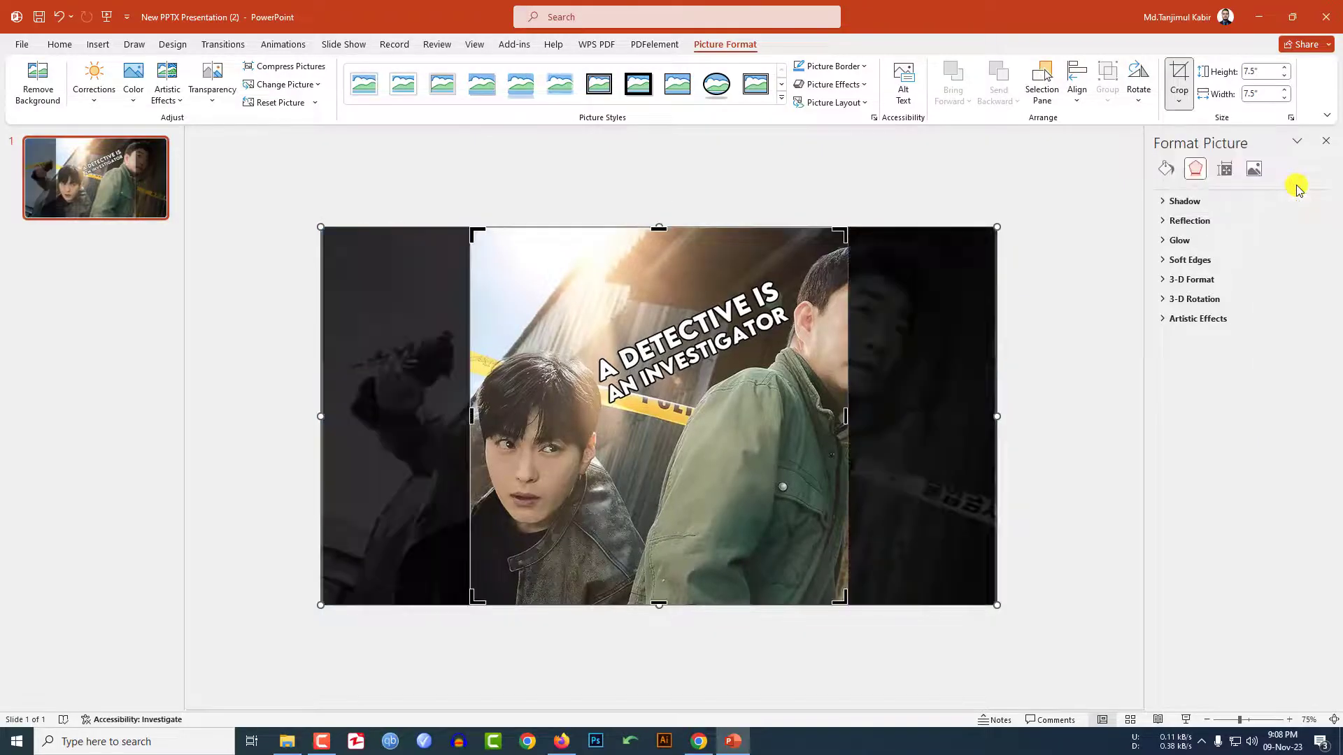
{"action": "left_click", "coordinate": [1178, 100]}
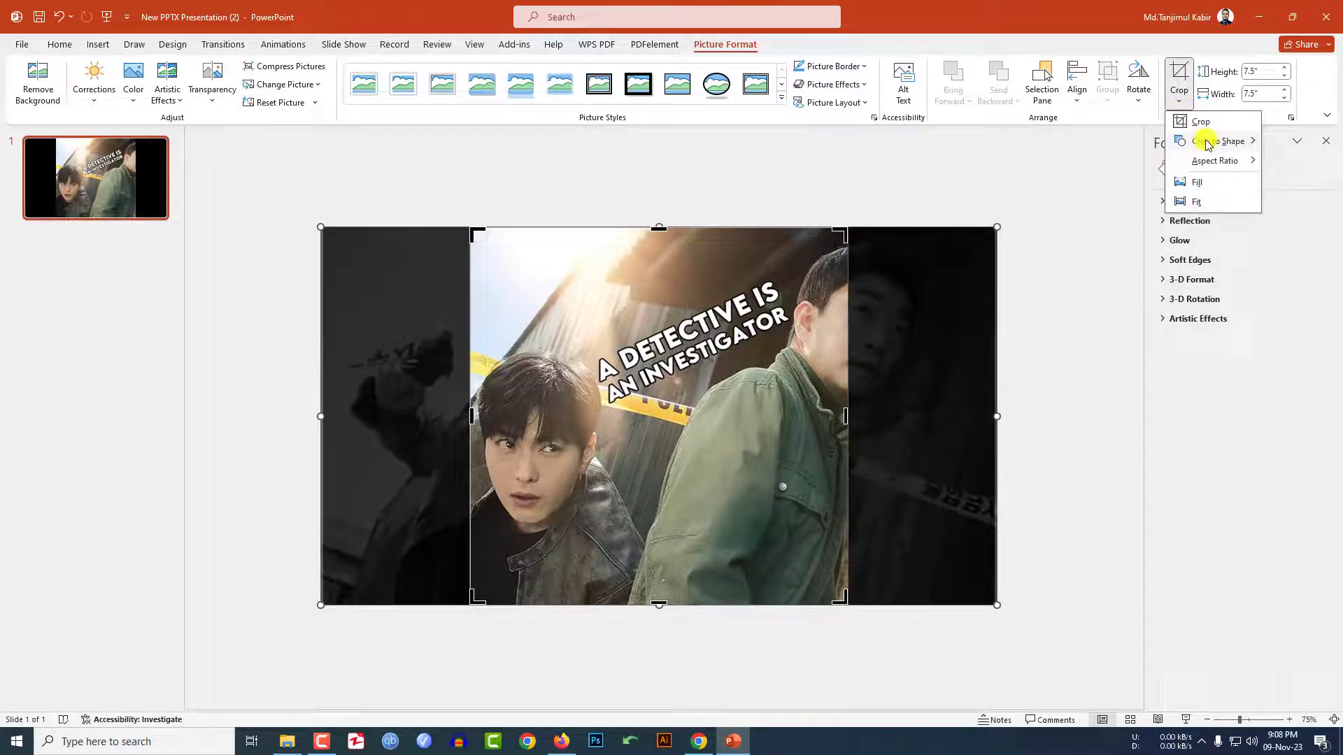
{"action": "mouse_move", "coordinate": [1206, 142]}
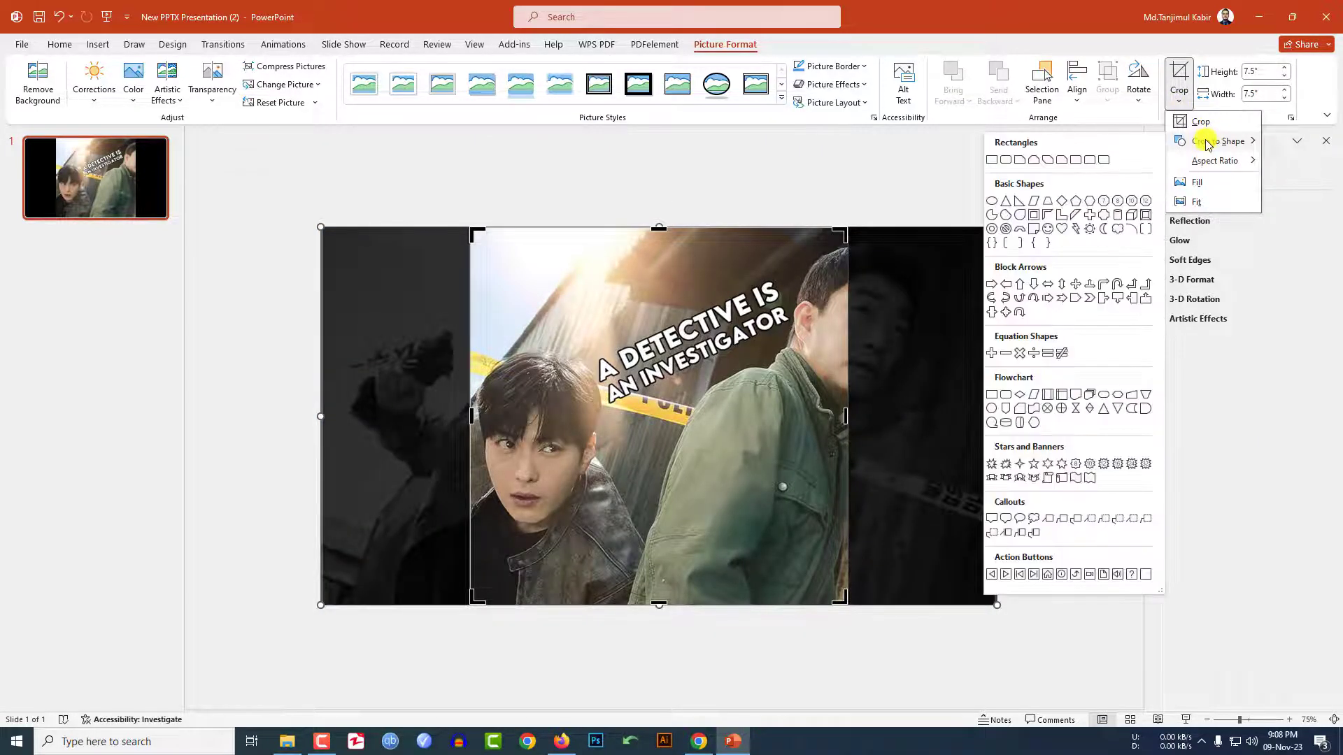
{"action": "left_click", "coordinate": [993, 201]}
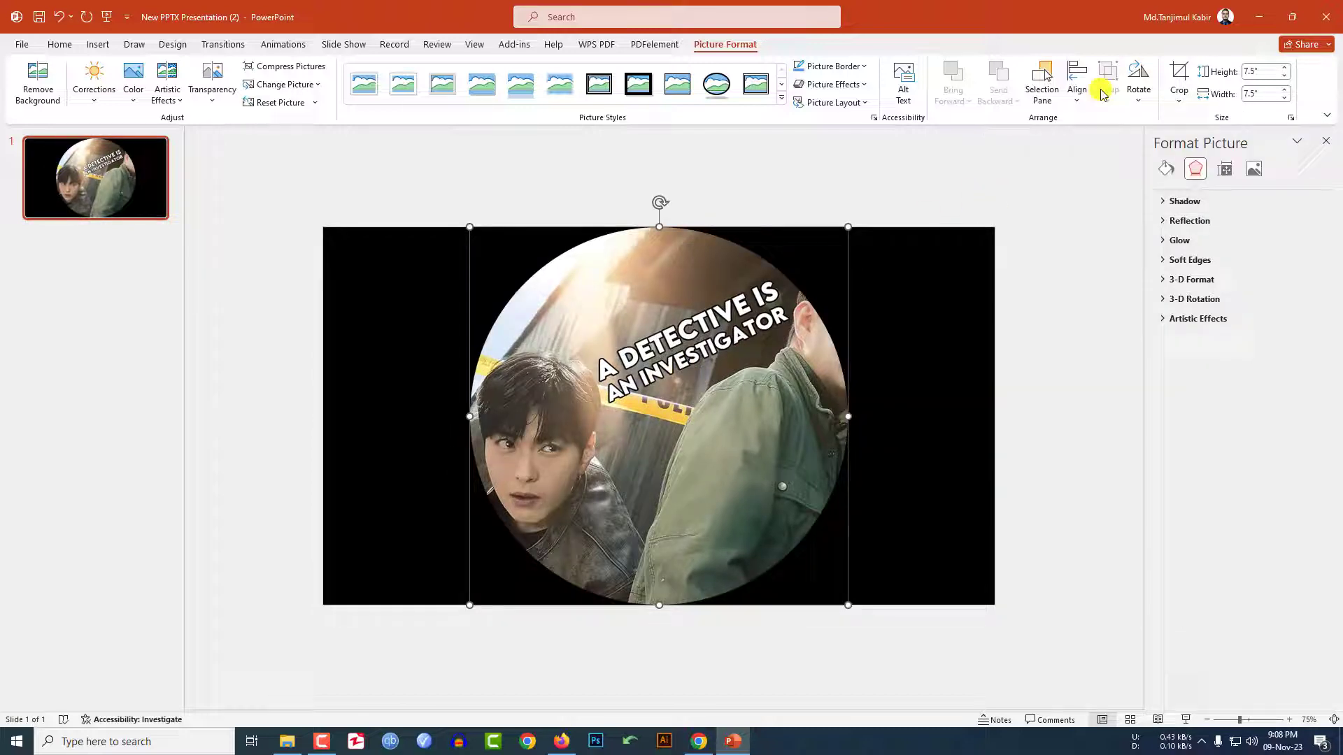
- Shrink the circular crop to frame only the left detective's face
{"action": "left_click", "coordinate": [1178, 100]}
{"action": "left_click", "coordinate": [1197, 123]}
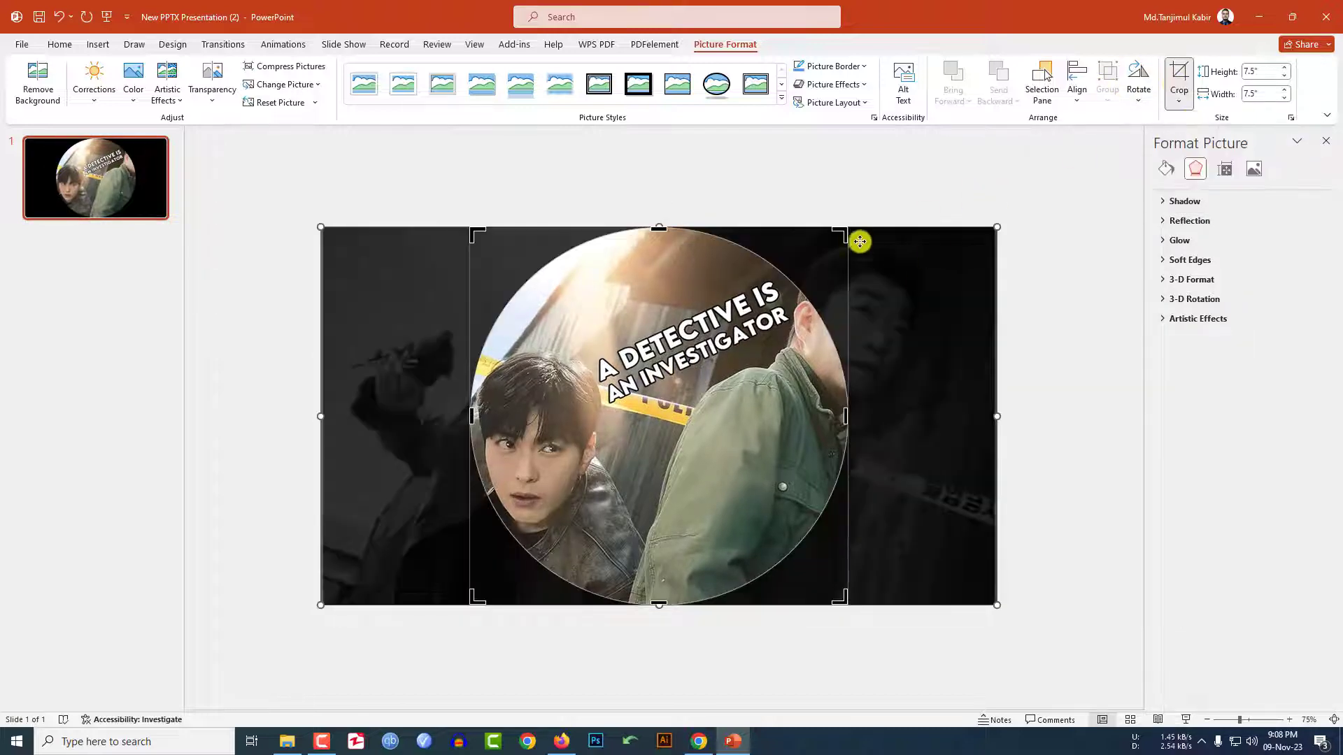
{"action": "left_click_drag", "start_coordinate": [844, 232], "coordinate": [594, 347]}
{"action": "left_click_drag", "start_coordinate": [723, 614], "coordinate": [676, 507]}
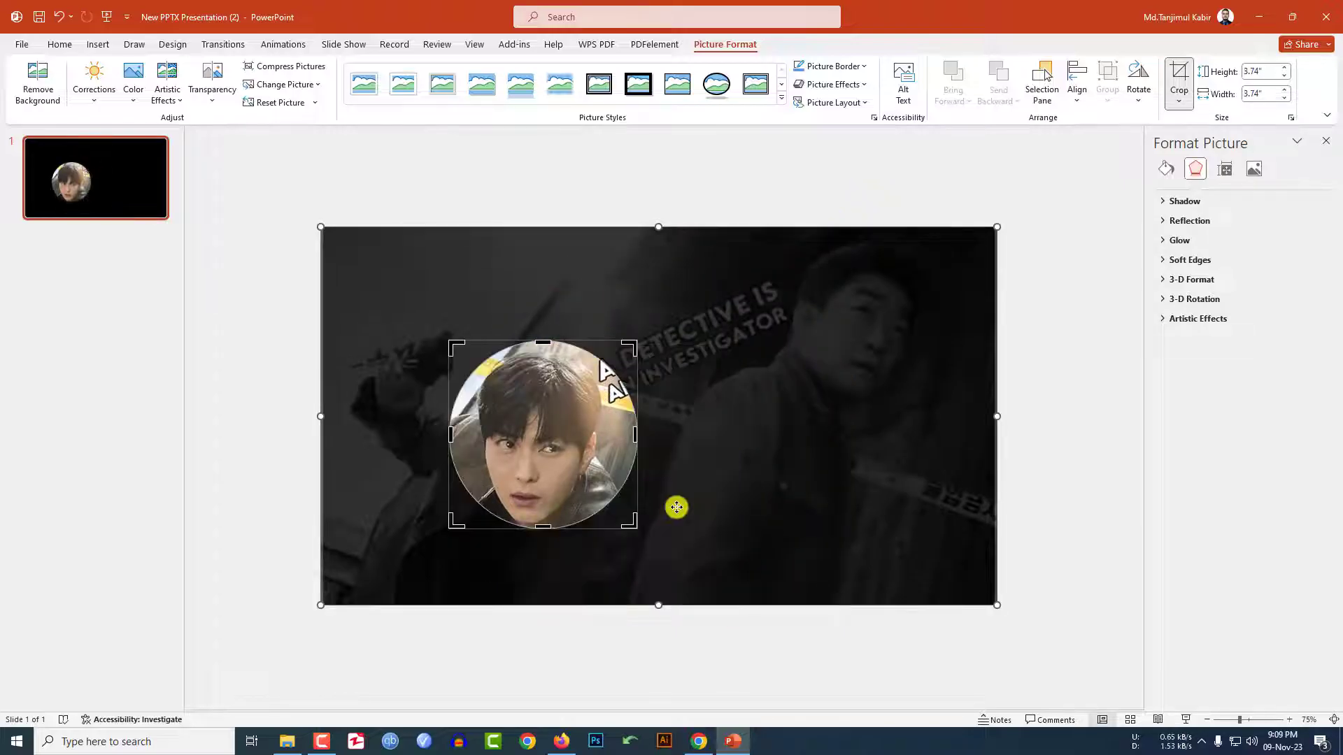
{"action": "left_click", "coordinate": [703, 170]}
{"action": "left_click", "coordinate": [549, 387]}
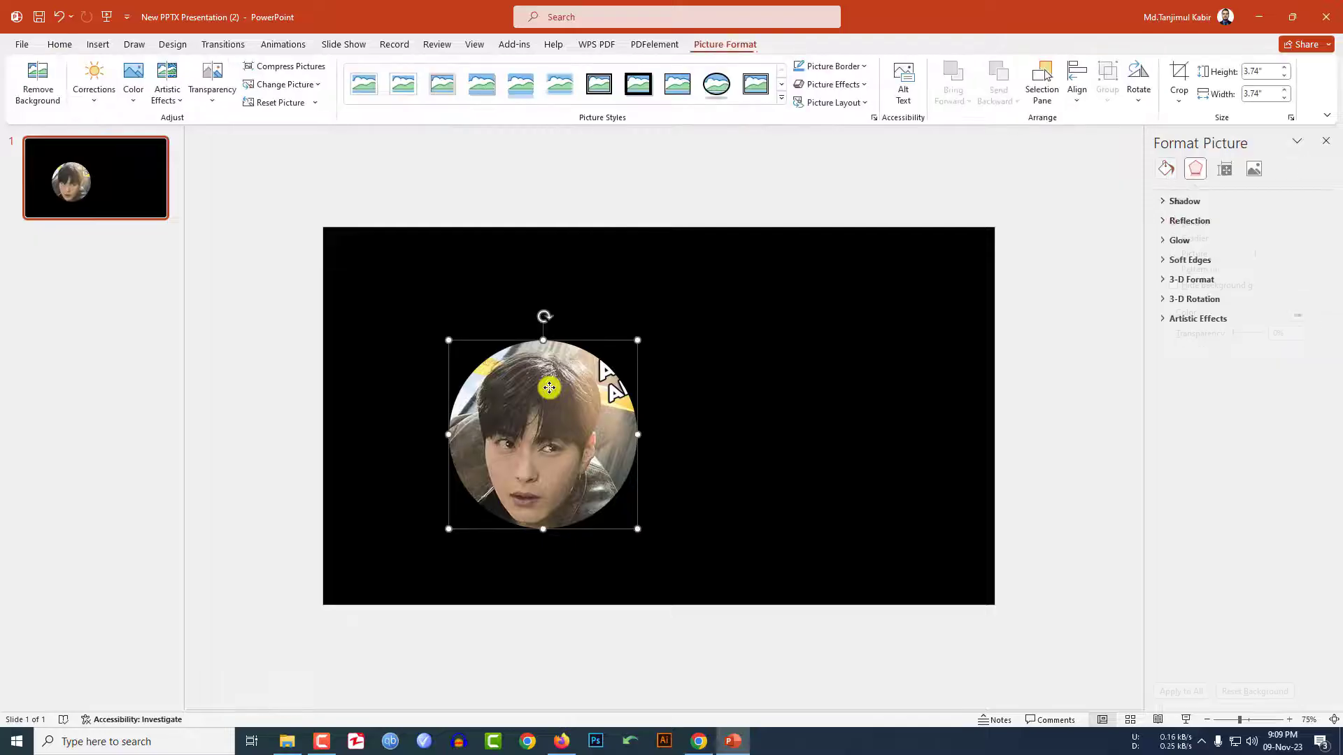
- Apply 25 Point soft edges to the circle and enlarge its crop slightly to 3.89"
{"action": "left_click", "coordinate": [842, 86]}
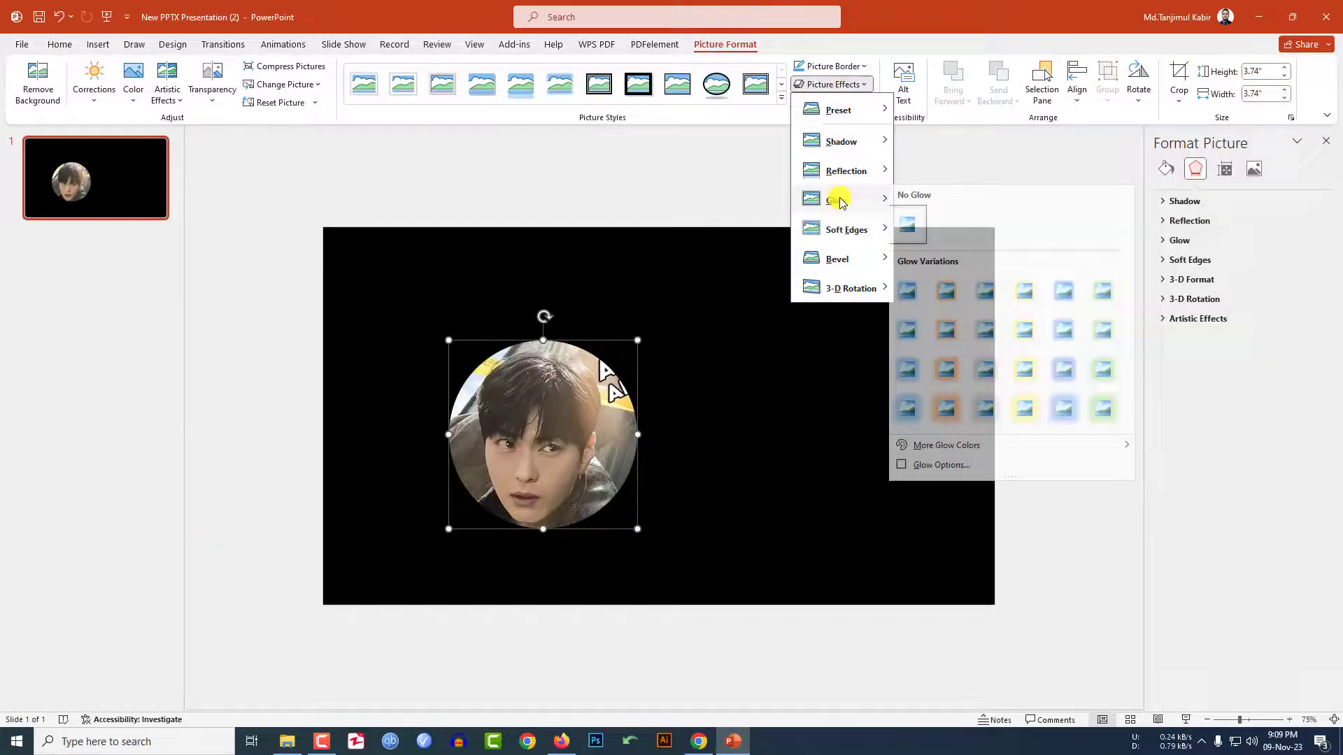
{"action": "mouse_move", "coordinate": [857, 229]}
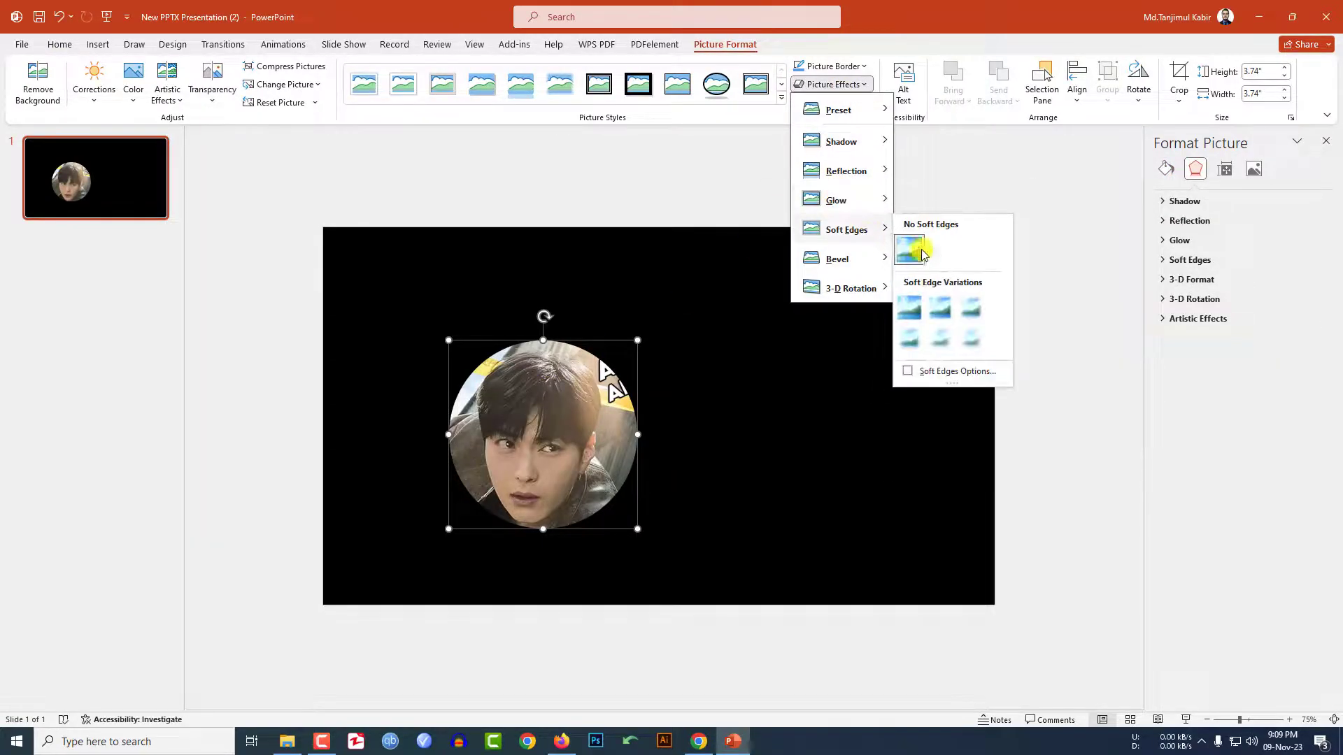
{"action": "left_click", "coordinate": [938, 336]}
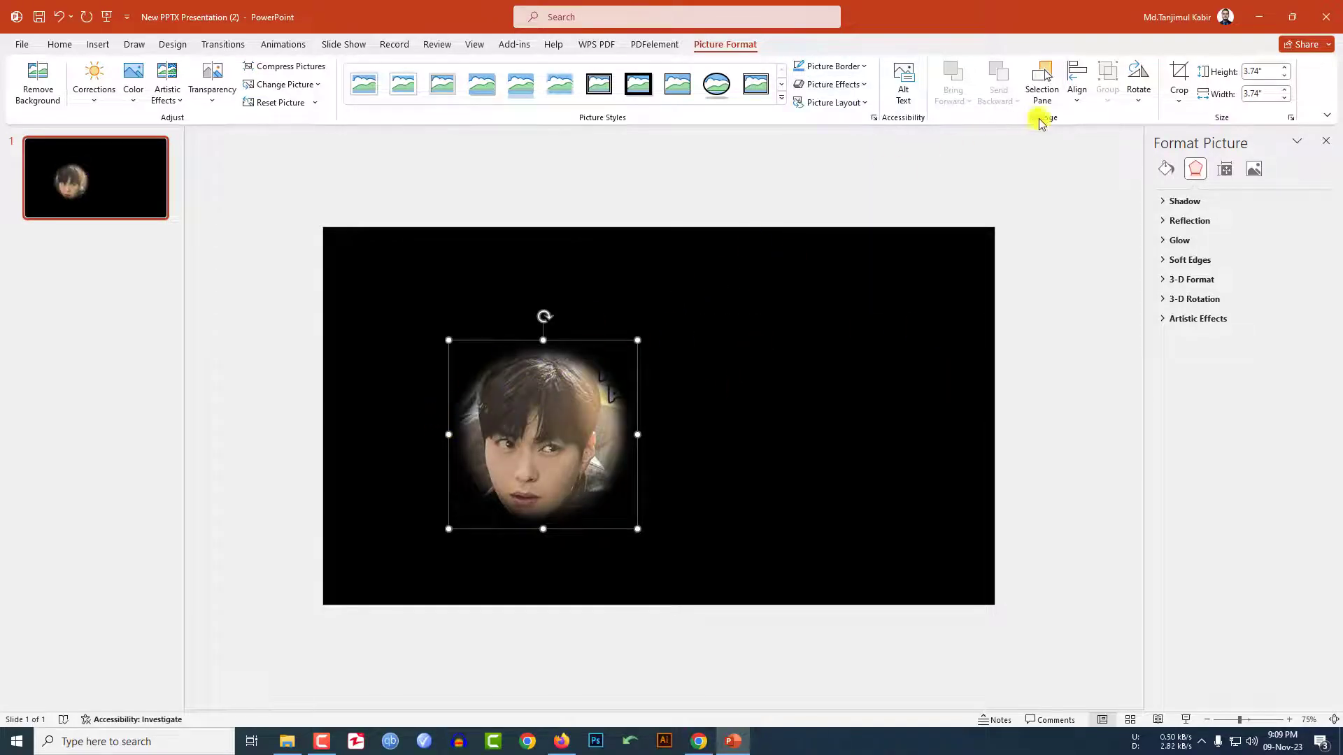
{"action": "left_click", "coordinate": [1179, 80]}
{"action": "left_click_drag", "start_coordinate": [451, 344], "coordinate": [447, 335]}
{"action": "left_click", "coordinate": [638, 528]}
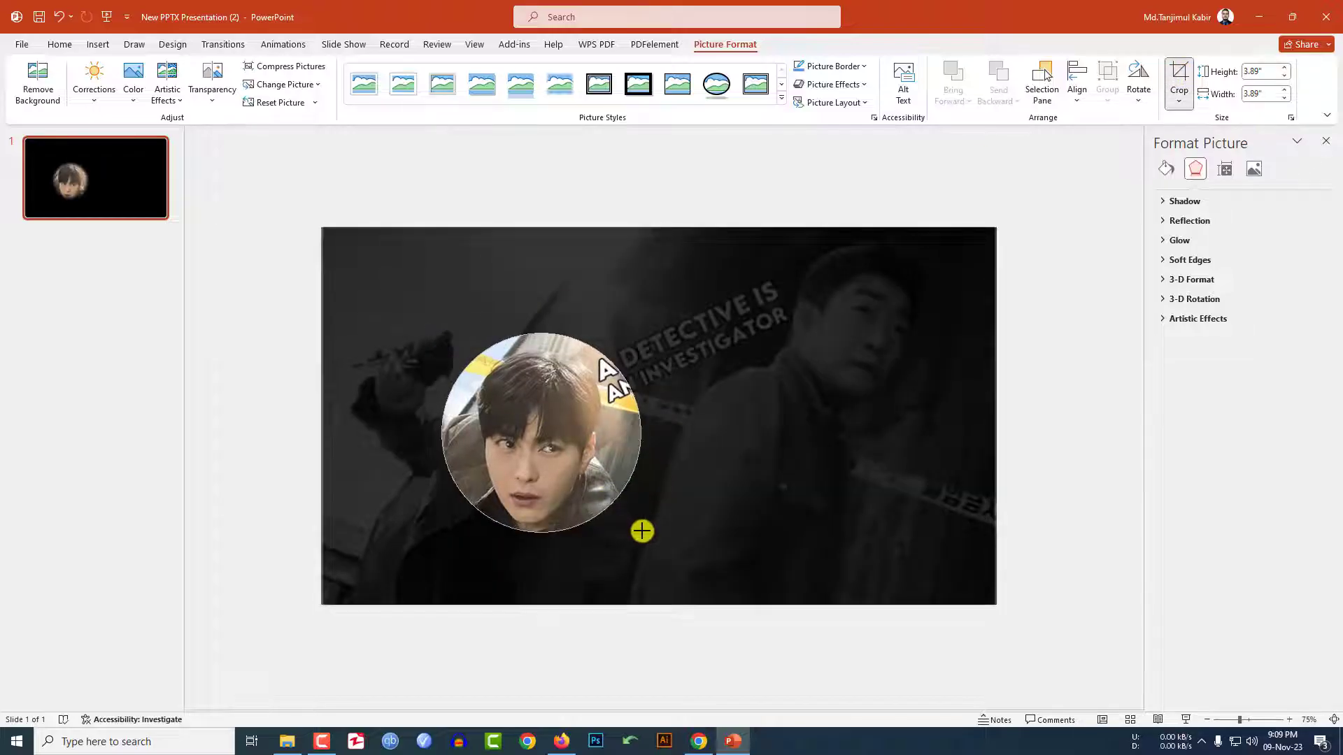
{"action": "left_click", "coordinate": [1055, 324]}
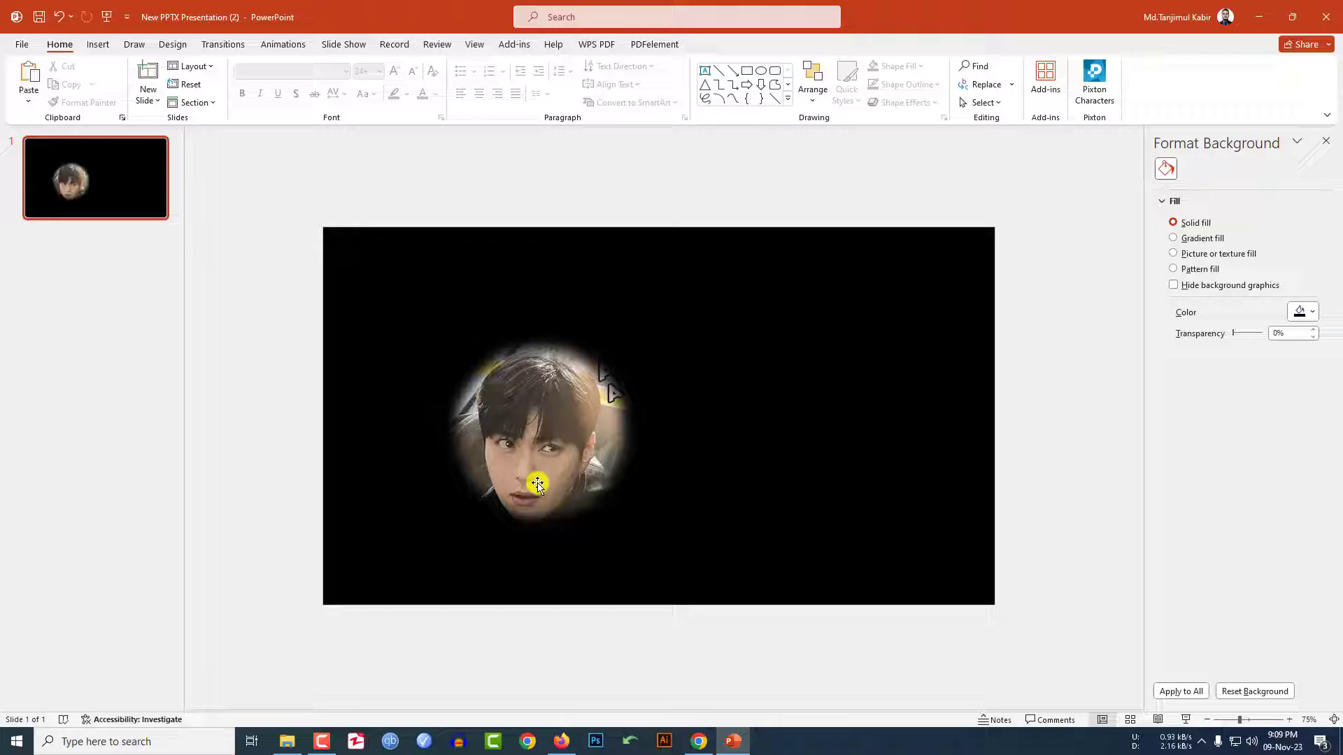
- Insert the flashlight PNG image from this computer onto the slide
{"action": "left_click", "coordinate": [98, 44]}
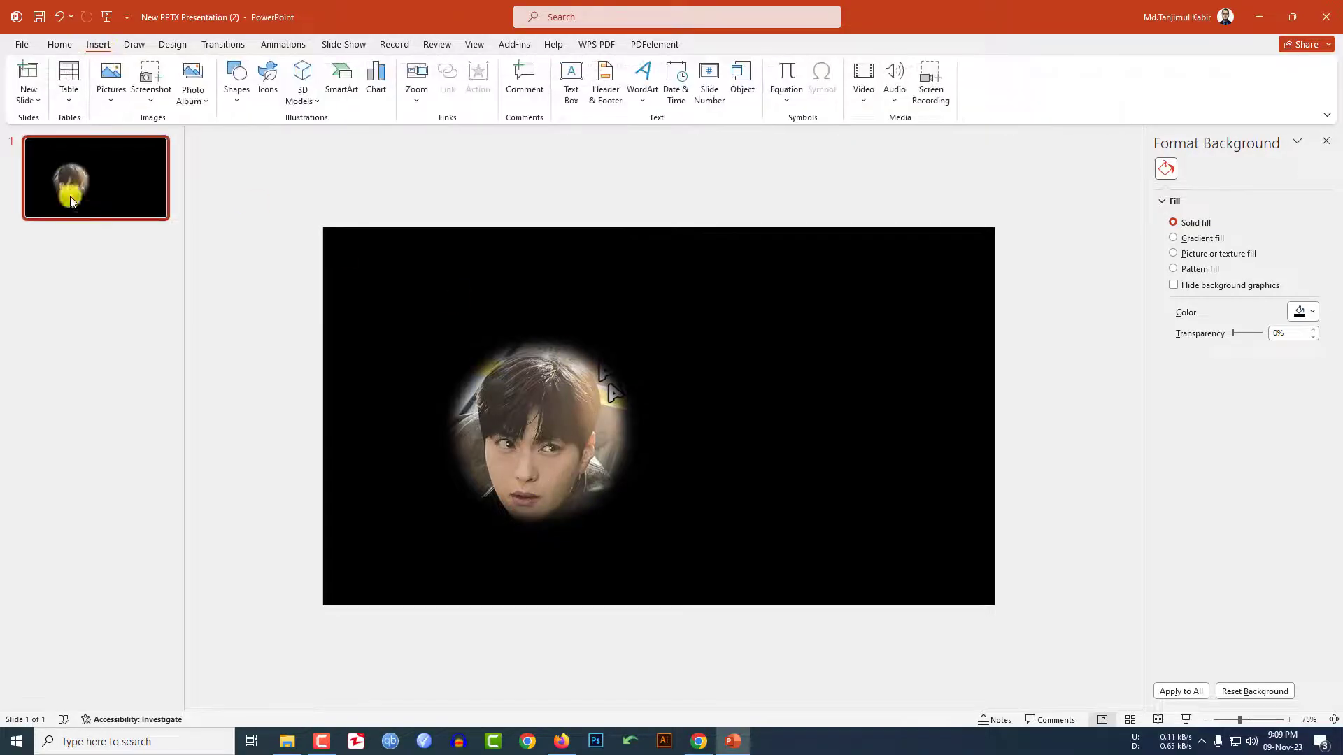
{"action": "left_click", "coordinate": [112, 80]}
{"action": "left_click", "coordinate": [133, 142]}
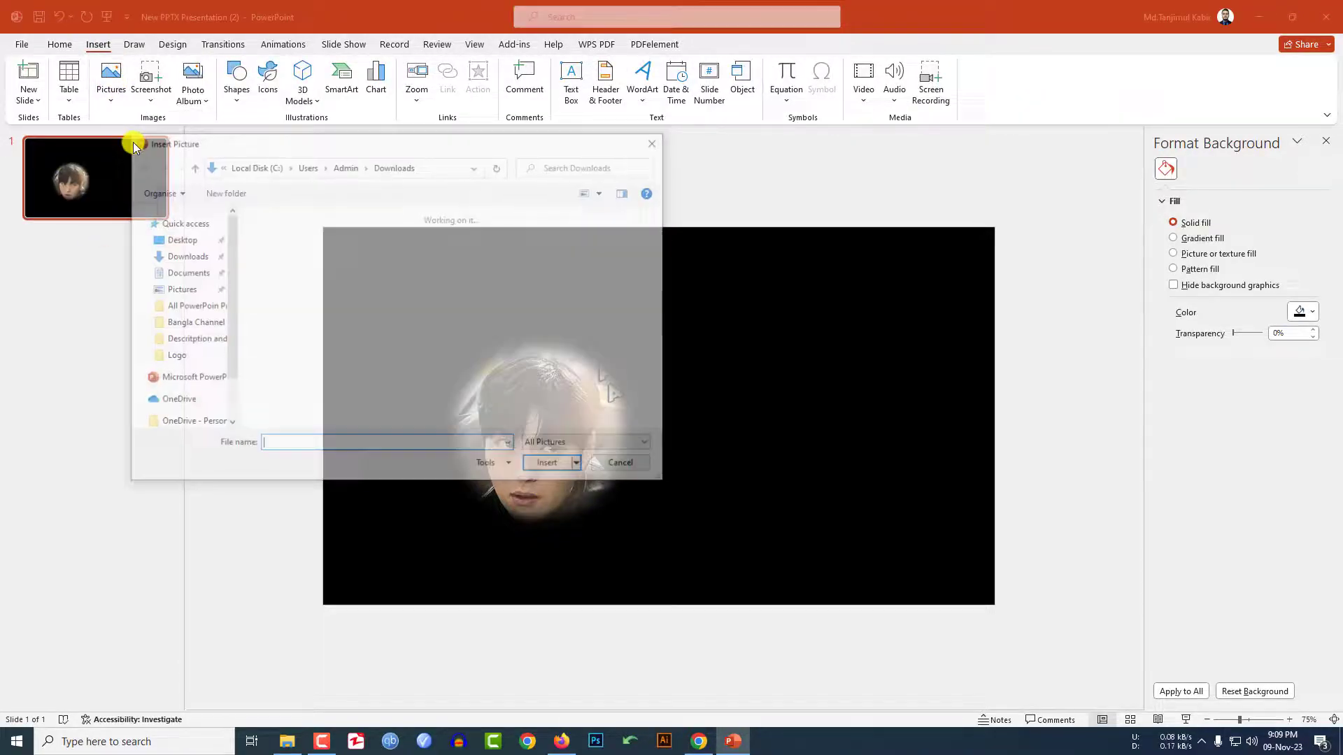
{"action": "left_click", "coordinate": [369, 287]}
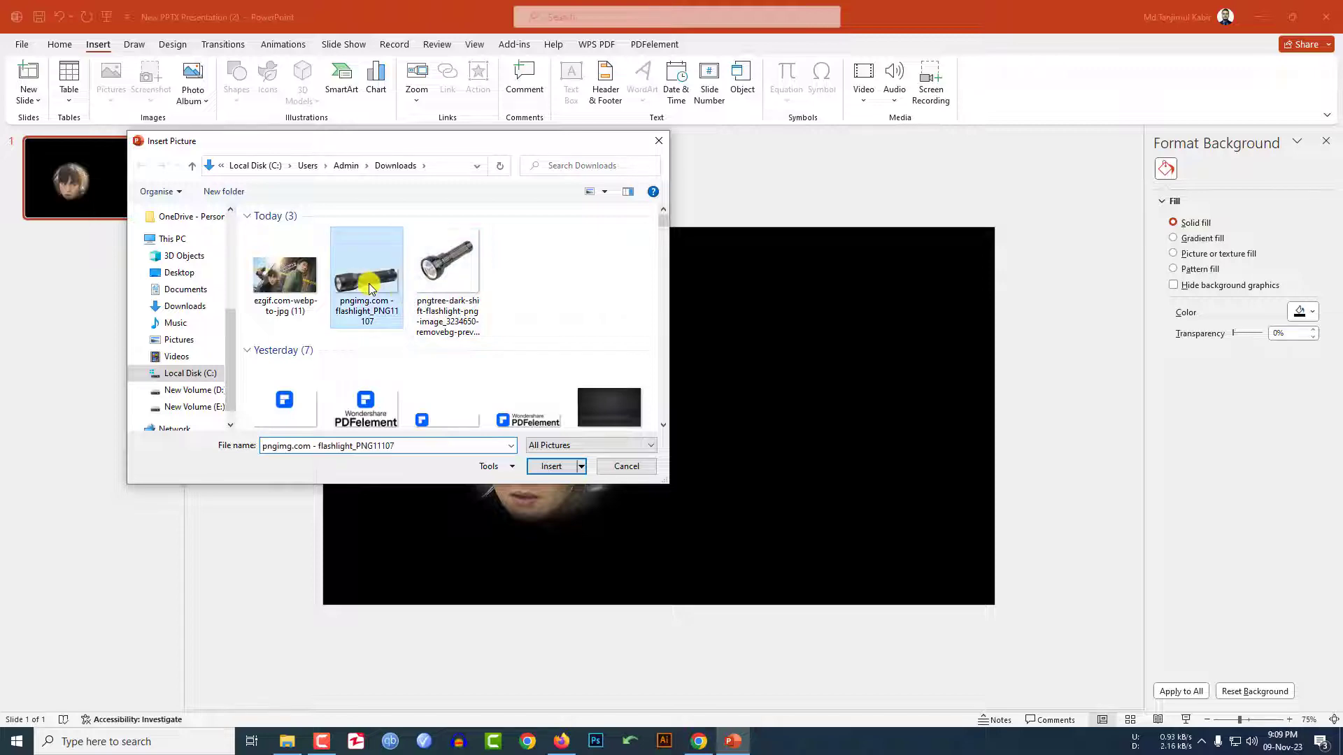
{"action": "left_click", "coordinate": [551, 466]}
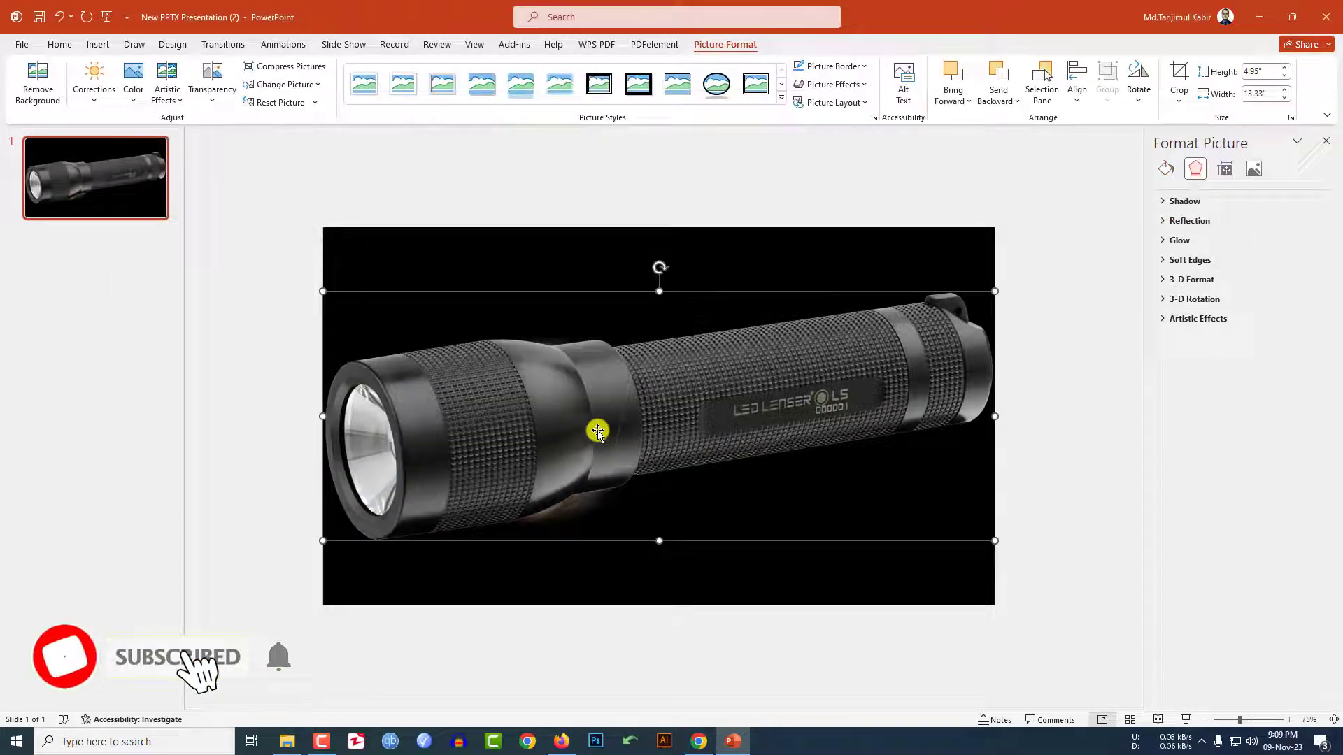
- Shrink the flashlight, tilt it diagonally toward the face, and place it at lower right
{"action": "left_click_drag", "start_coordinate": [321, 291], "coordinate": [649, 414]}
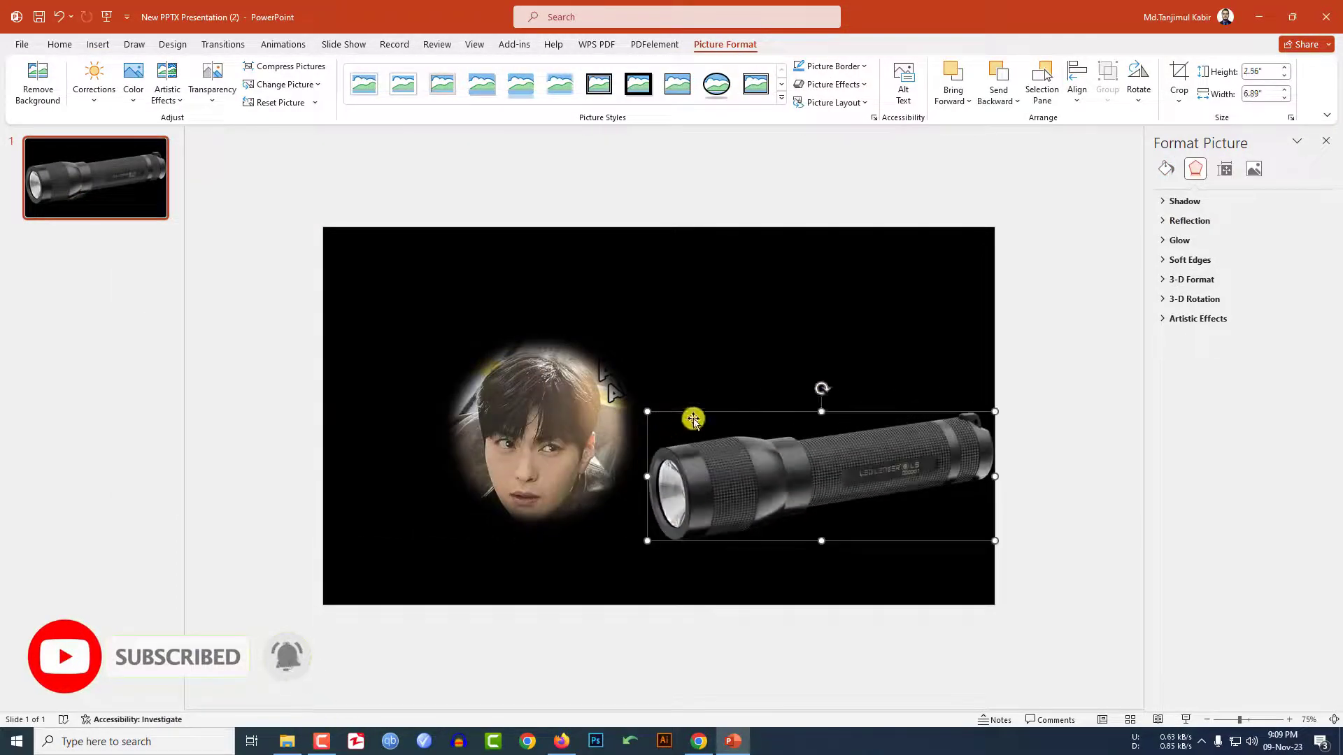
{"action": "left_click_drag", "start_coordinate": [827, 392], "coordinate": [894, 363]}
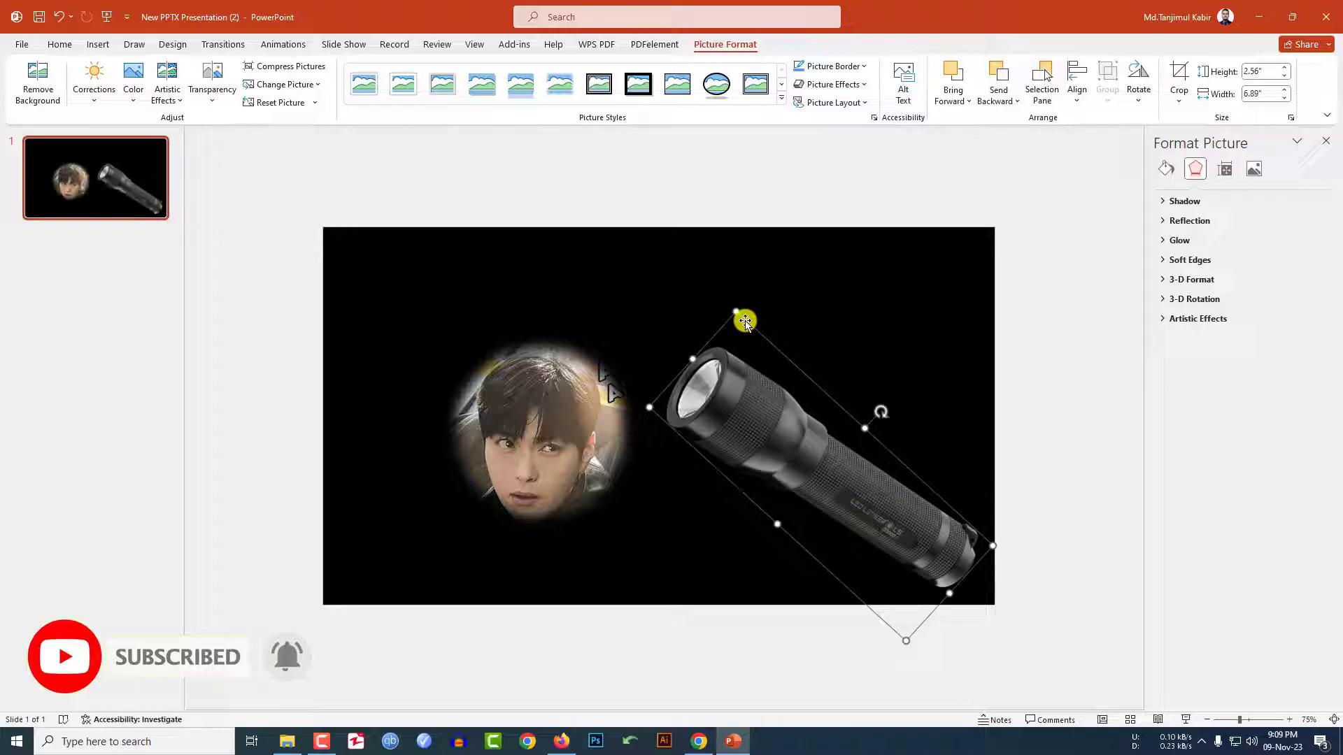
{"action": "left_click_drag", "start_coordinate": [744, 318], "coordinate": [807, 558]}
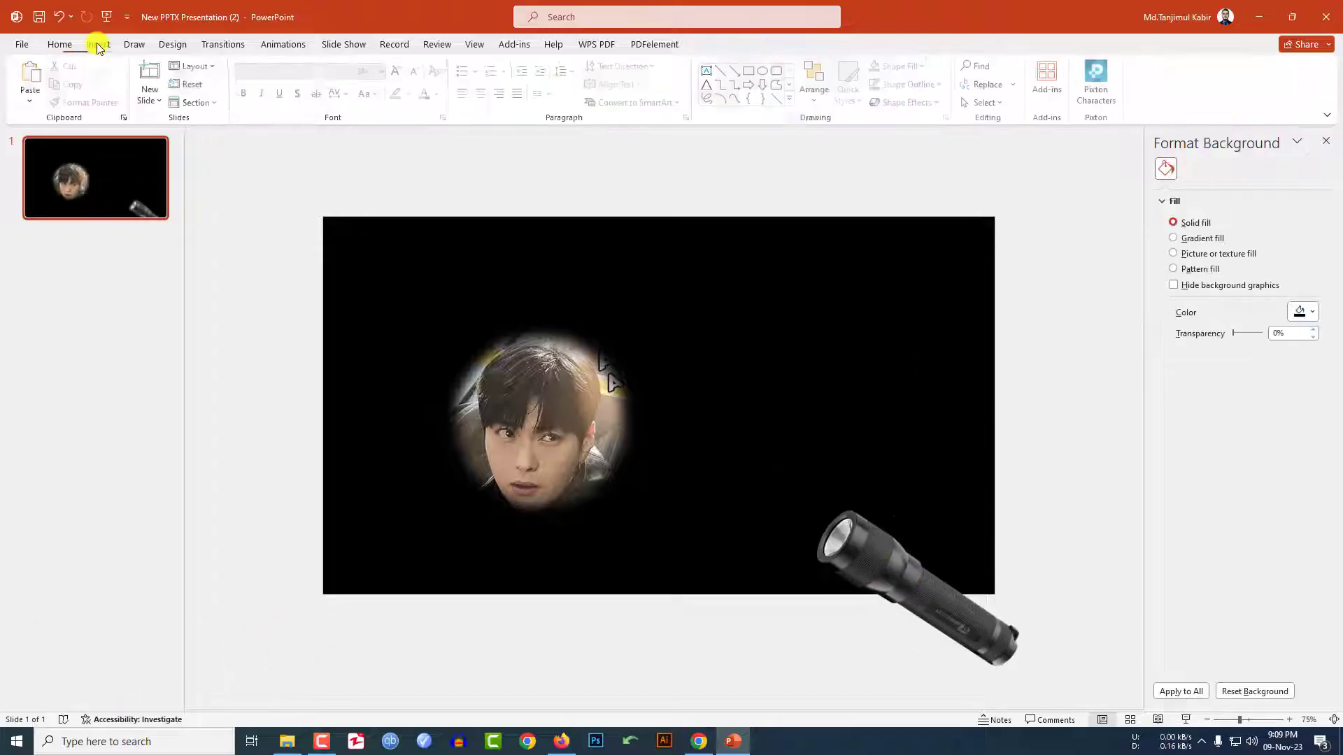
{"action": "left_click", "coordinate": [98, 45]}
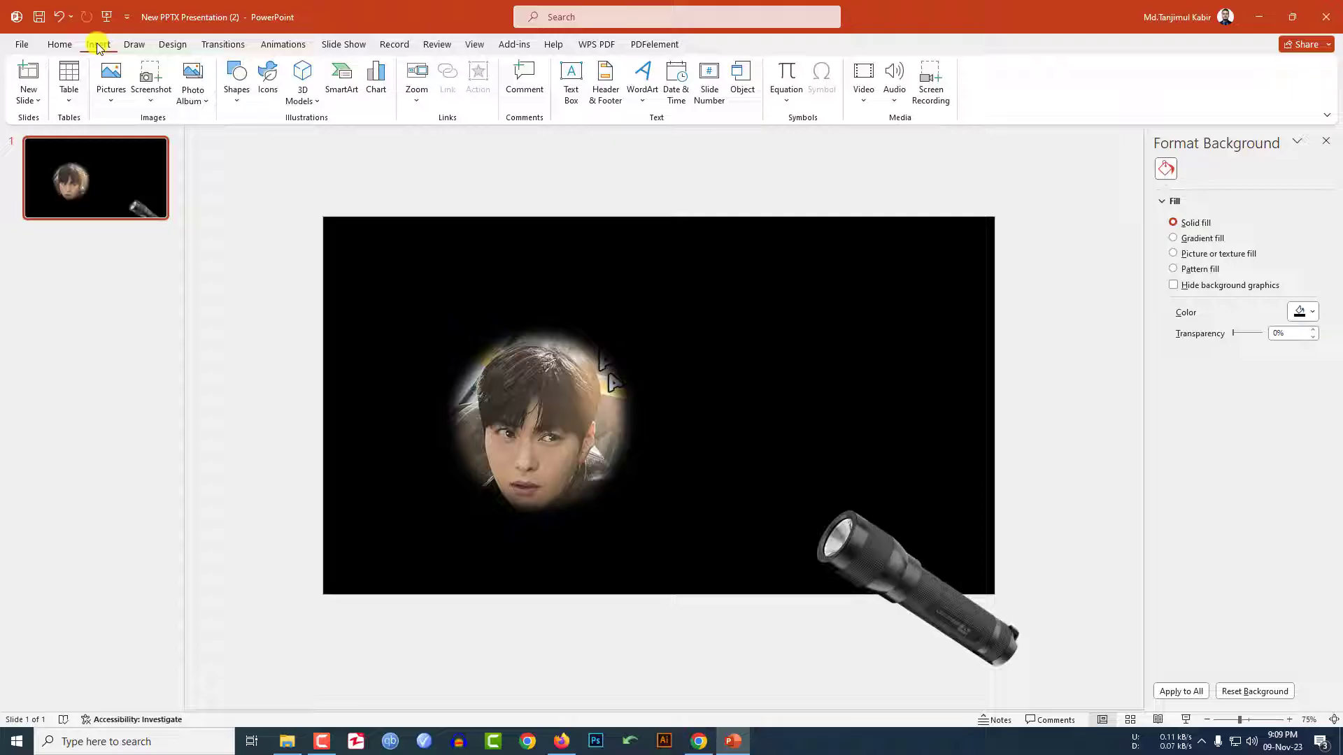
- Draw a large circle above the flashlight and remove its outline
{"action": "left_click", "coordinate": [238, 105]}
{"action": "left_click", "coordinate": [286, 140]}
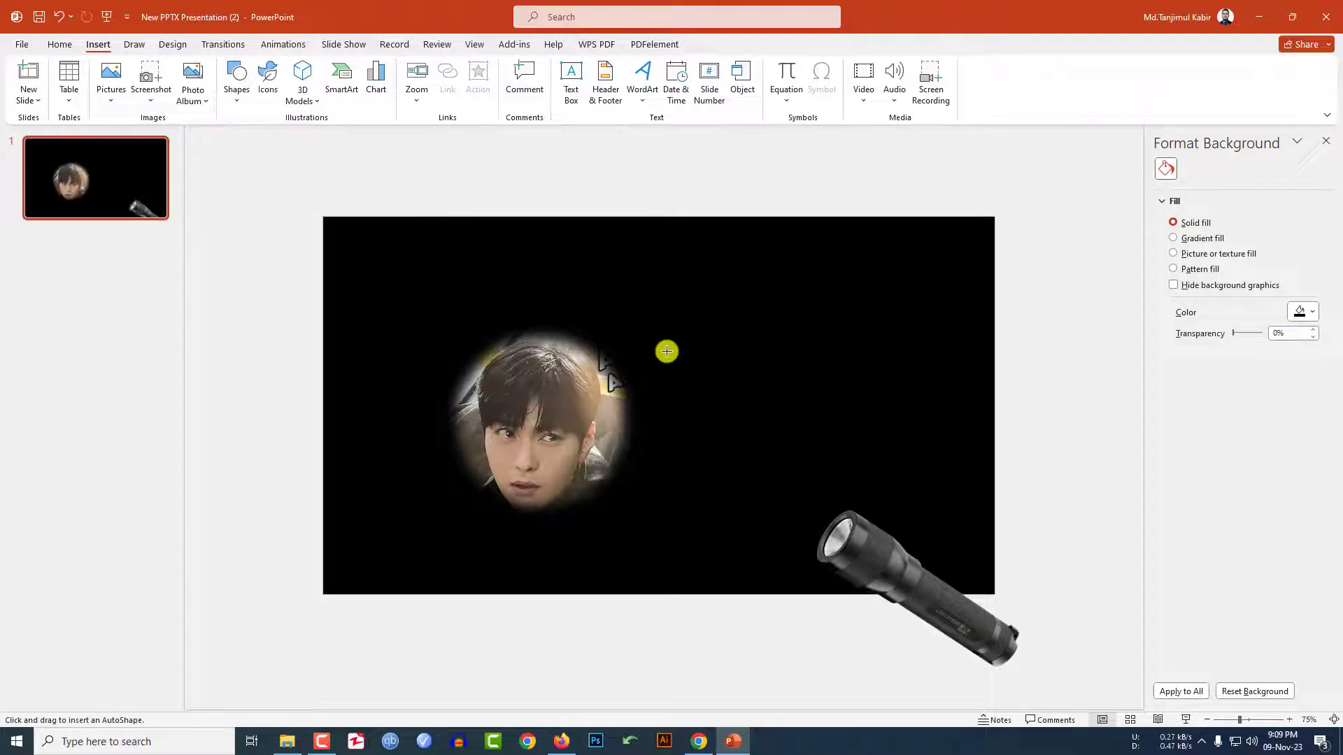
{"action": "left_click_drag", "start_coordinate": [684, 282], "coordinate": [909, 533]}
{"action": "left_click_drag", "start_coordinate": [833, 411], "coordinate": [794, 378]}
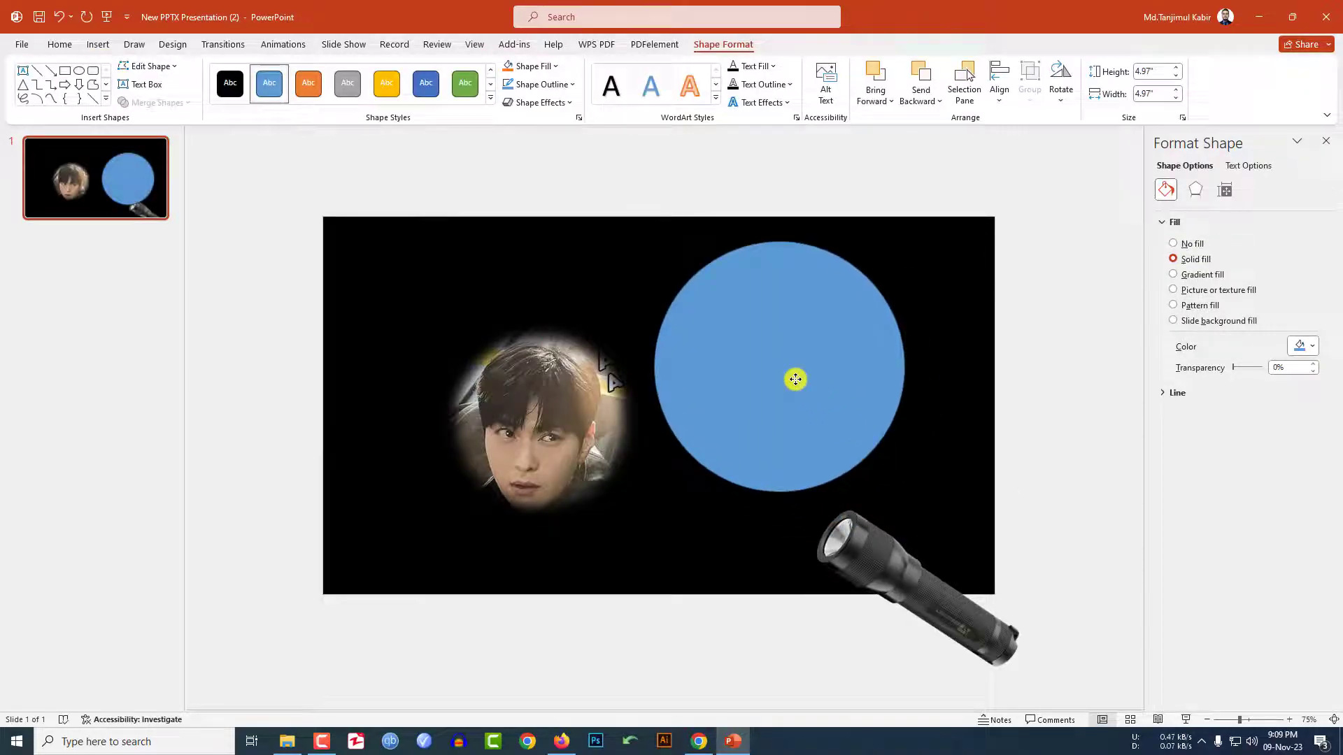
{"action": "left_click", "coordinate": [553, 88]}
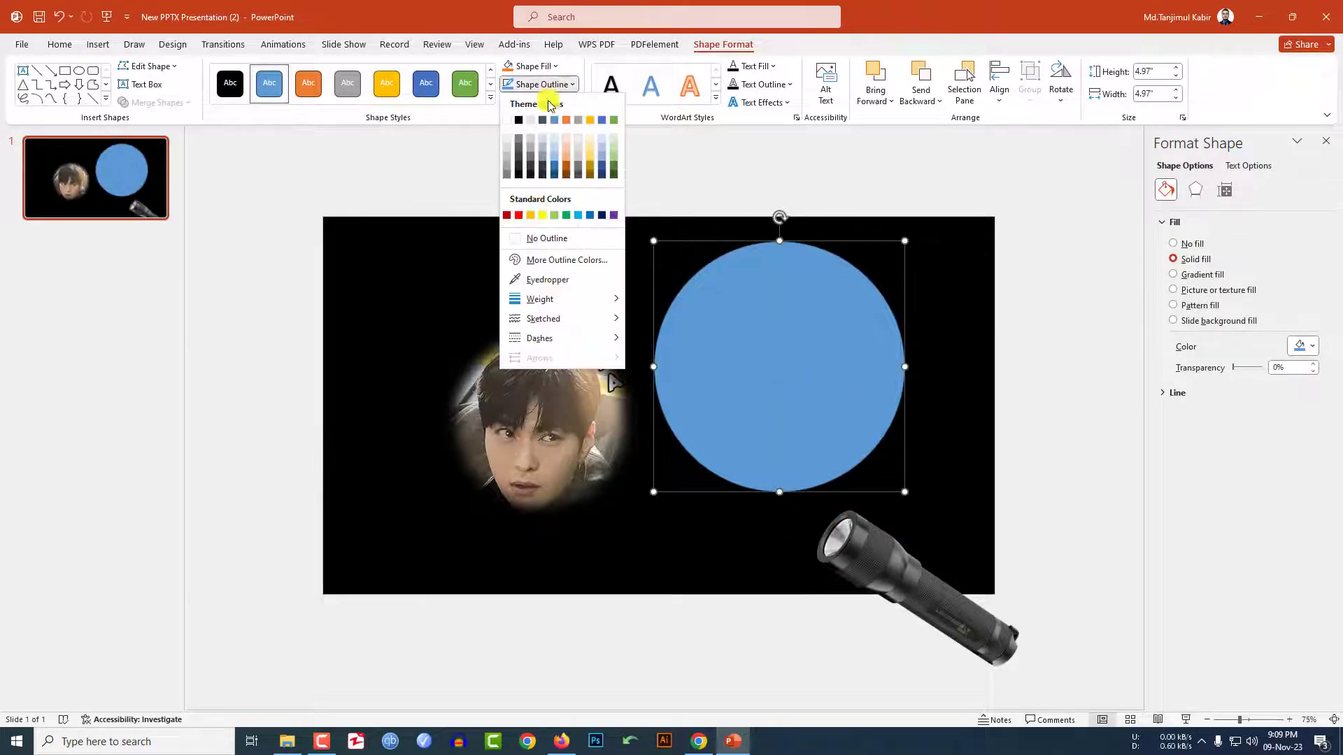
{"action": "left_click", "coordinate": [543, 242]}
- Draw a trapezoid under the circle, flip it wide end up, and remove its outline
{"action": "left_click", "coordinate": [97, 44]}
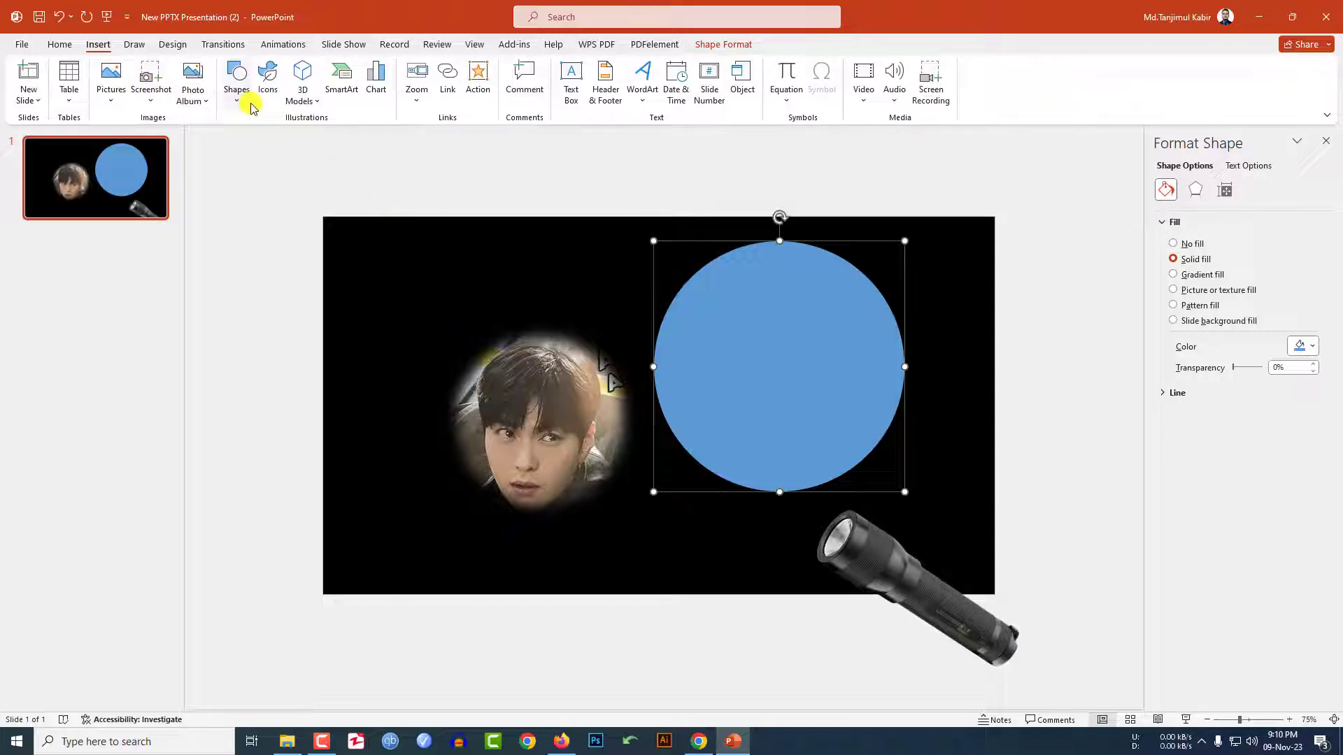
{"action": "left_click", "coordinate": [237, 80]}
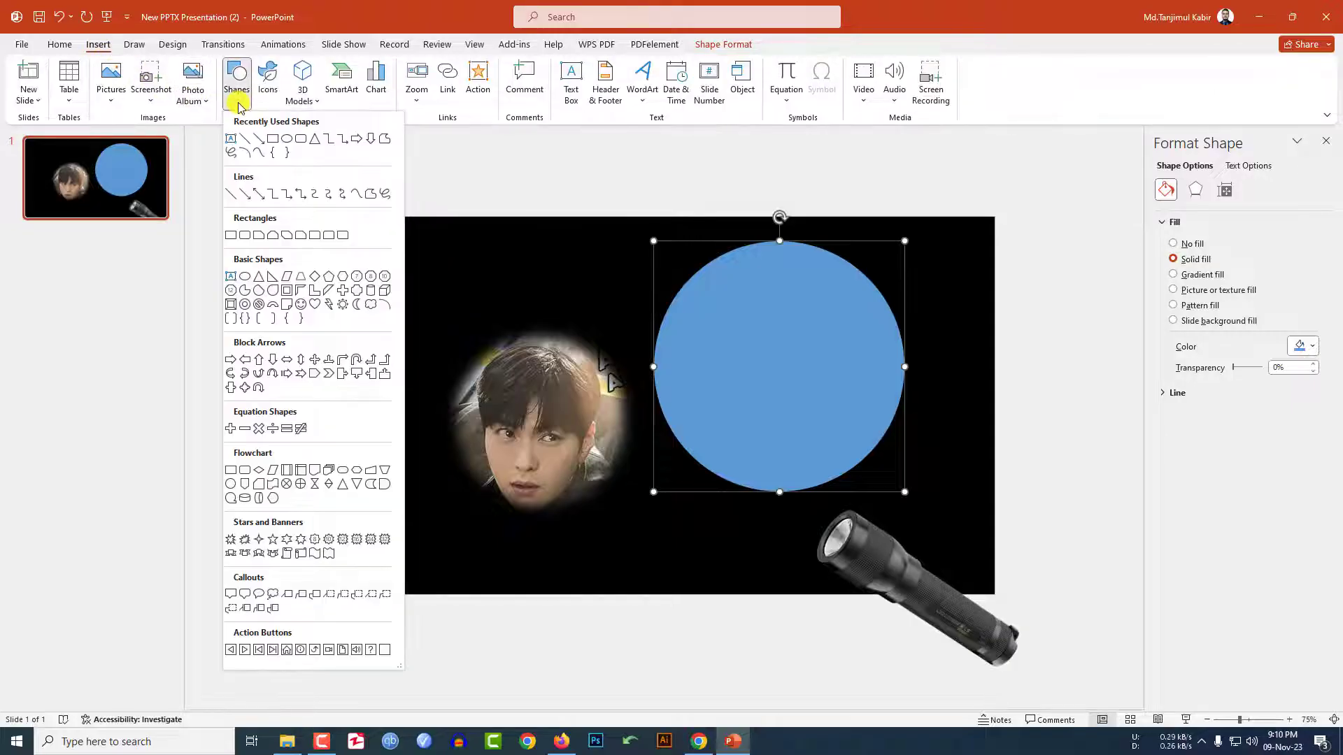
{"action": "left_click", "coordinate": [302, 282]}
{"action": "left_click_drag", "start_coordinate": [704, 368], "coordinate": [892, 607]}
{"action": "left_click_drag", "start_coordinate": [796, 328], "coordinate": [795, 570]}
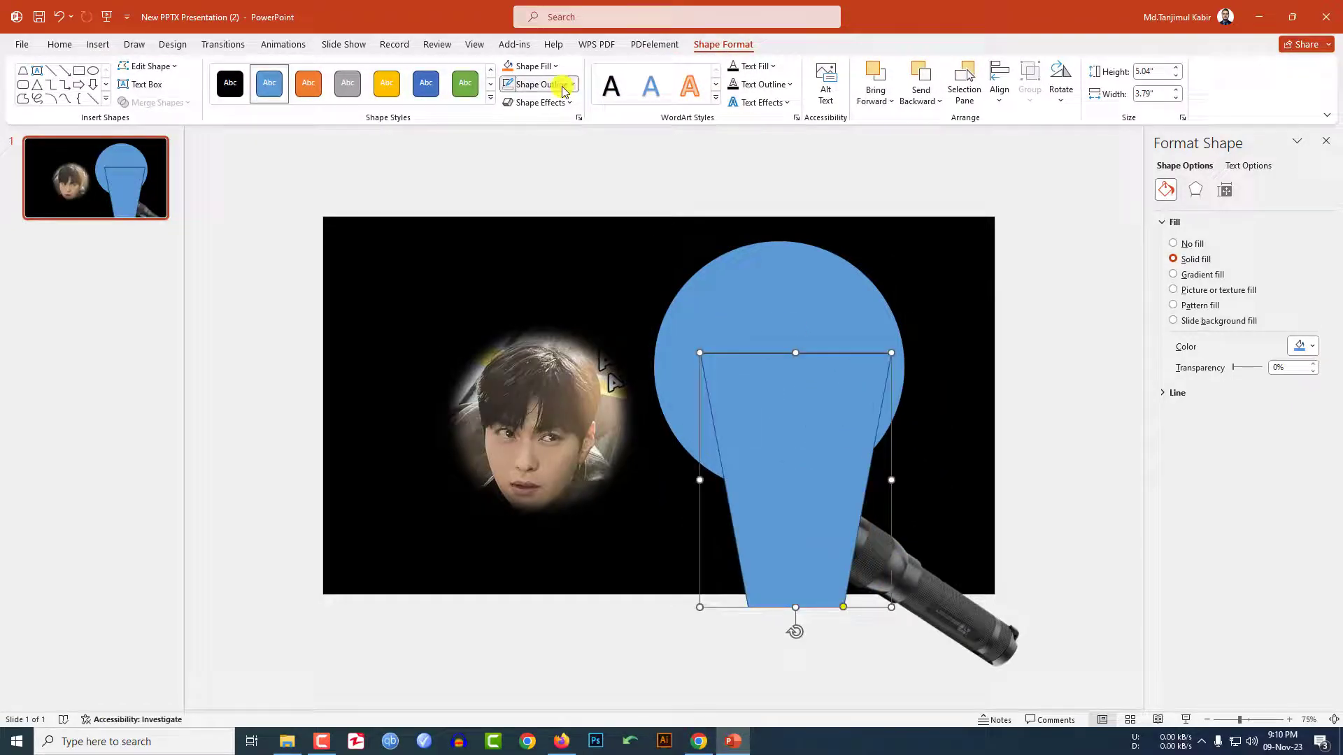
{"action": "left_click", "coordinate": [563, 91]}
{"action": "left_click", "coordinate": [552, 237]}
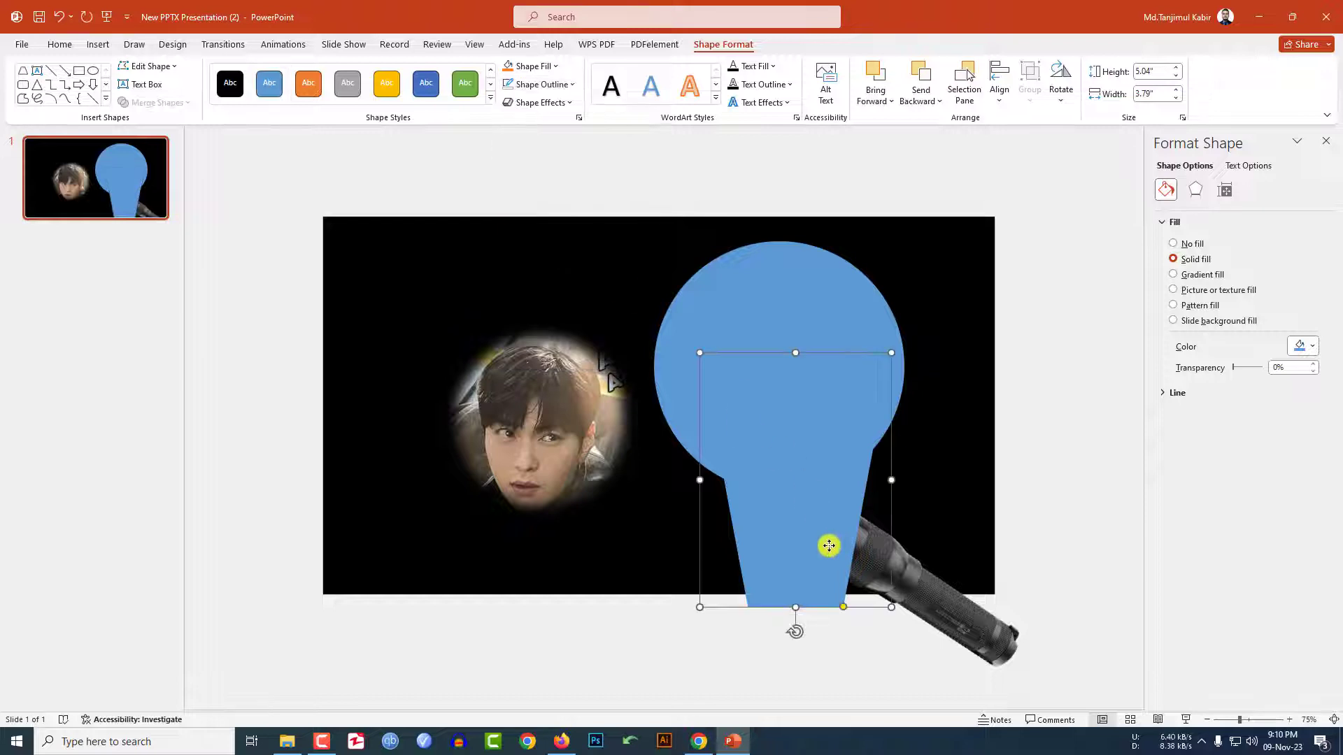
{"action": "key", "text": "ctrl+shift+bracketleft"}
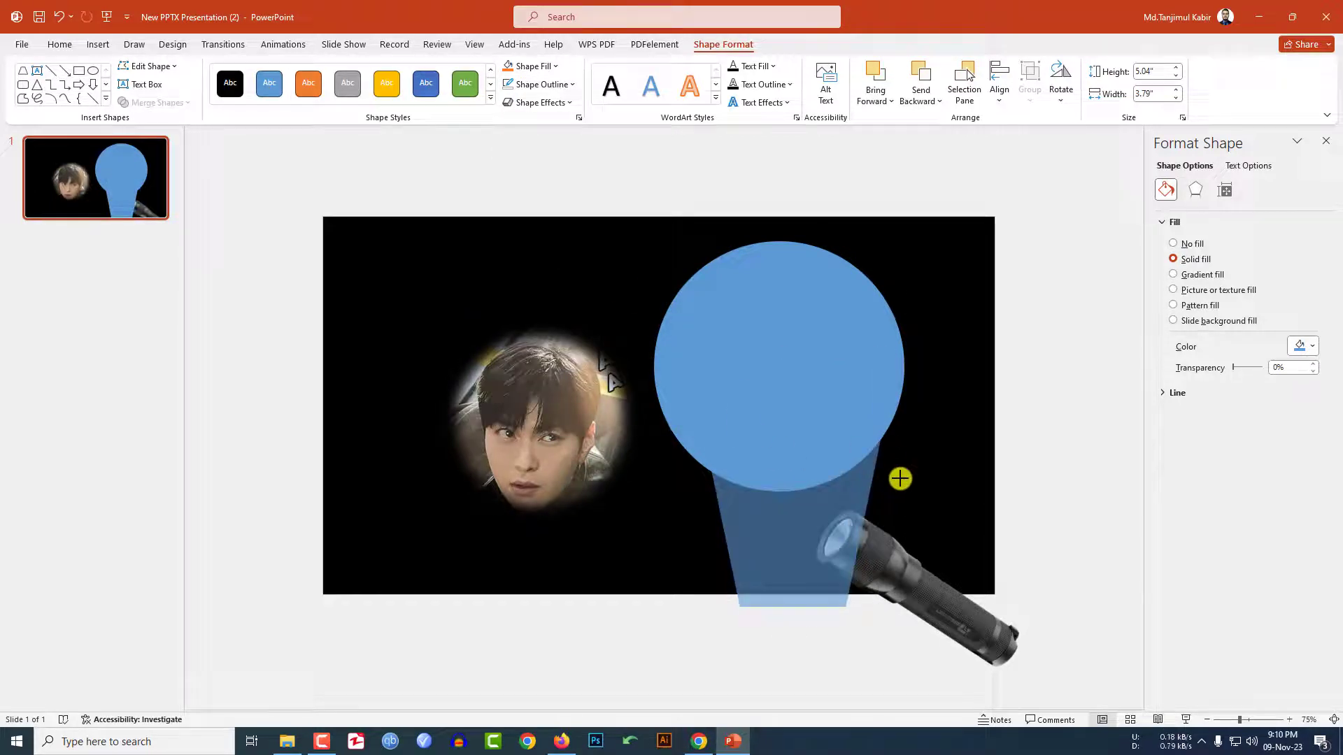
{"action": "key", "text": "ctrl+z"}
{"action": "key", "text": "ctrl+y"}
- Fill the circle and trapezoid white and union them into one beam shape
{"action": "key", "text": "ctrl+z"}
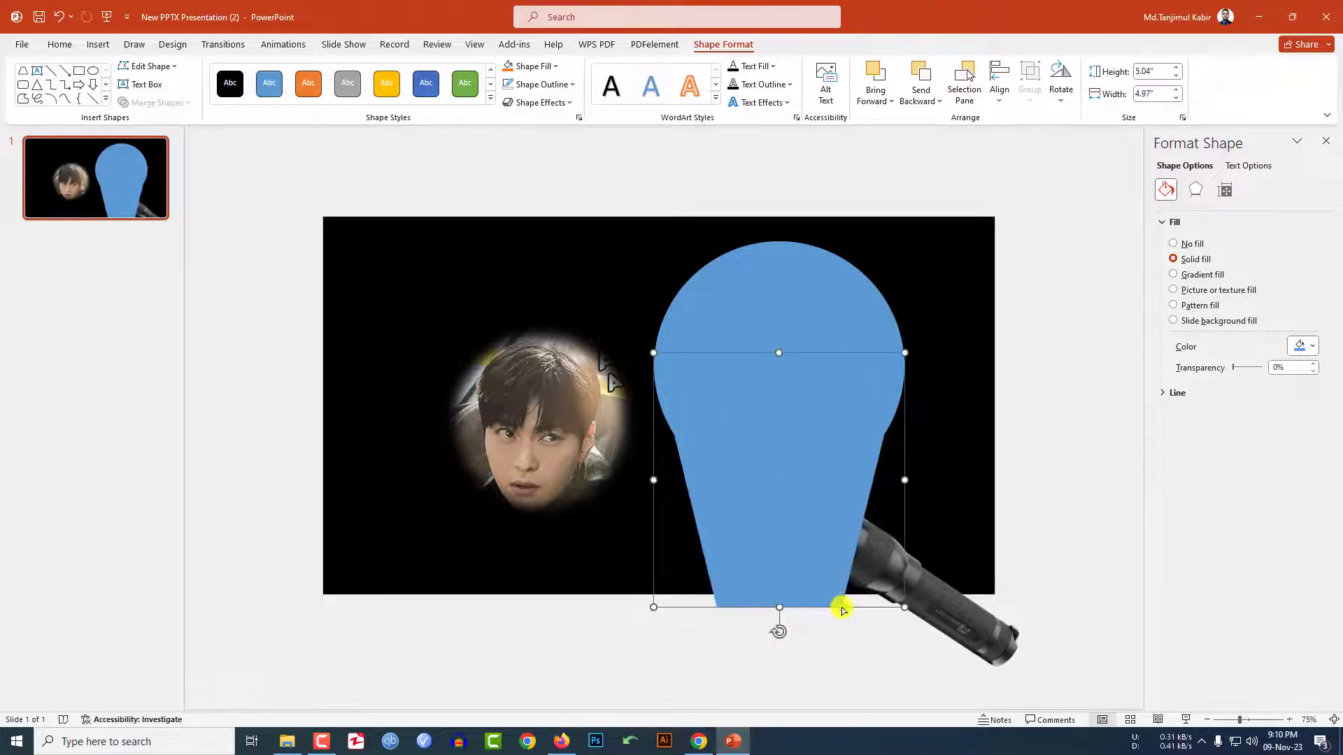
{"action": "key", "text": "ctrl+y"}
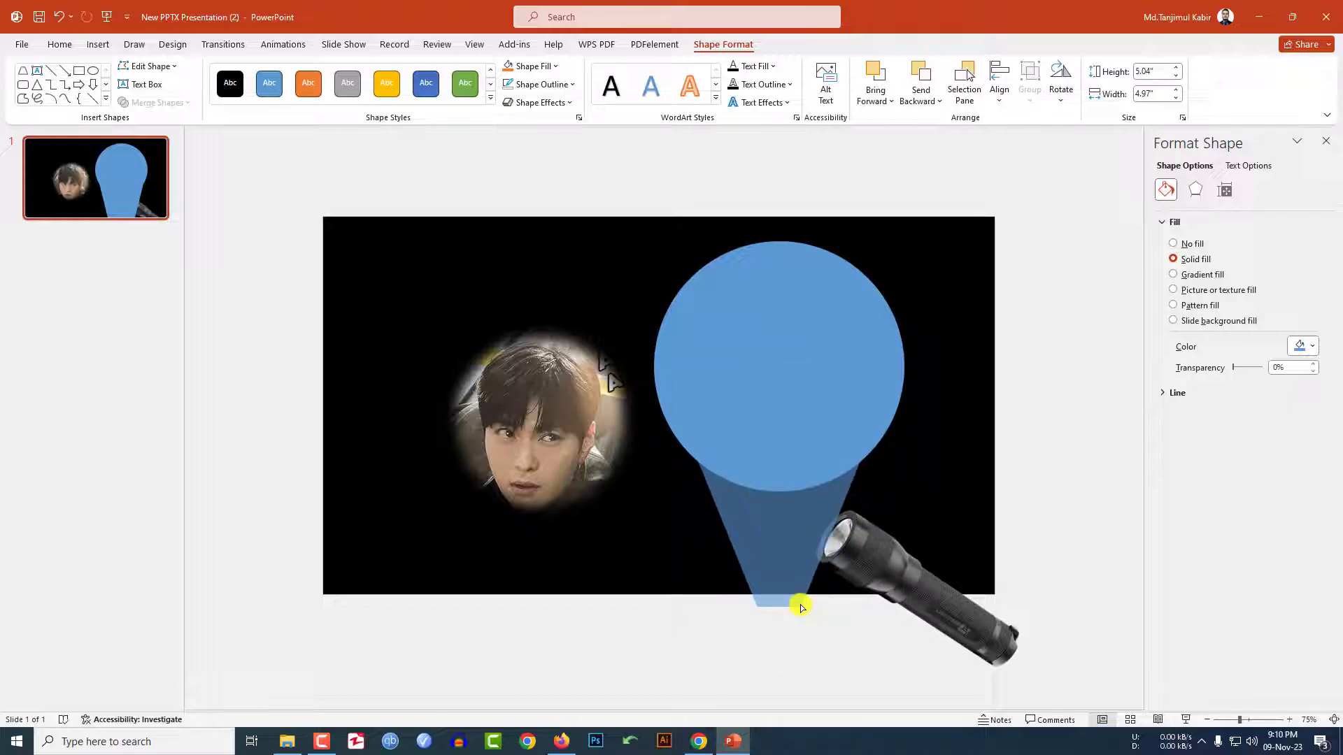
{"action": "key", "text": "ctrl+z"}
{"action": "left_click", "coordinate": [774, 449], "text": "shift"}
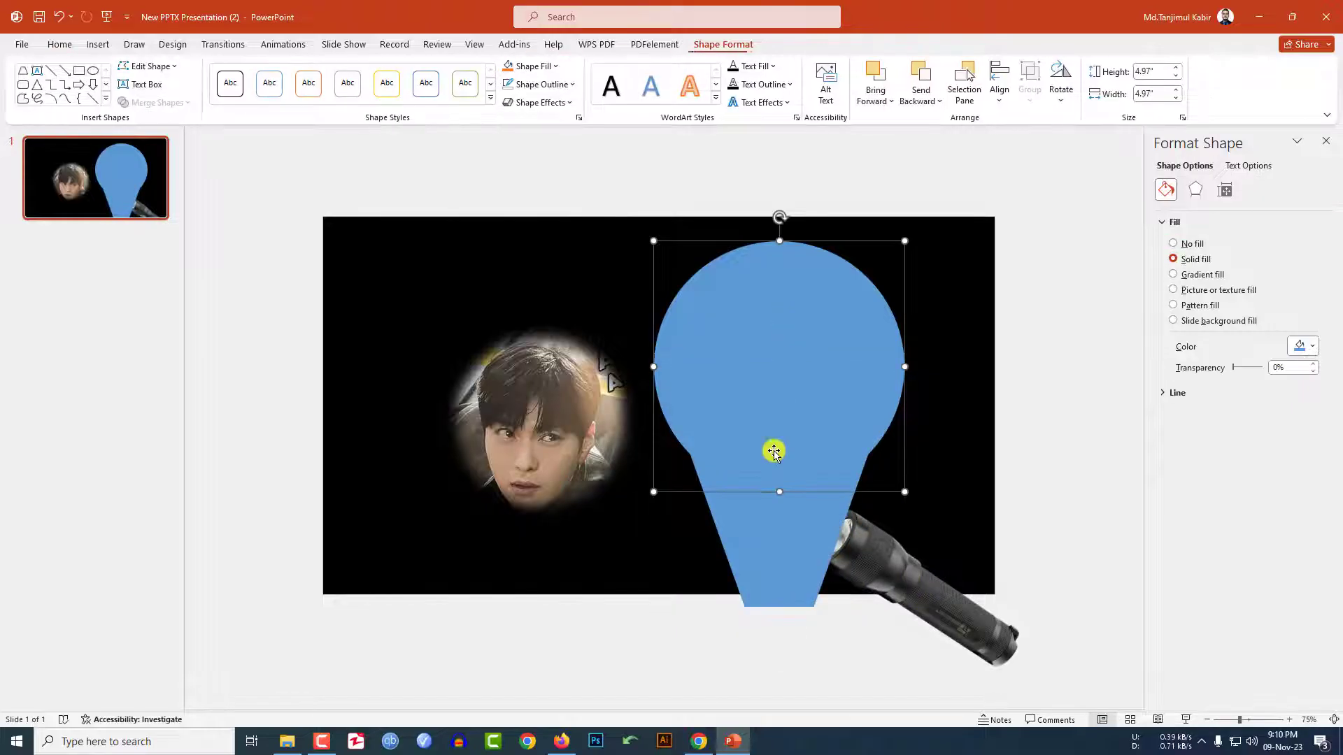
{"action": "left_click", "coordinate": [534, 74]}
{"action": "left_click", "coordinate": [512, 124]}
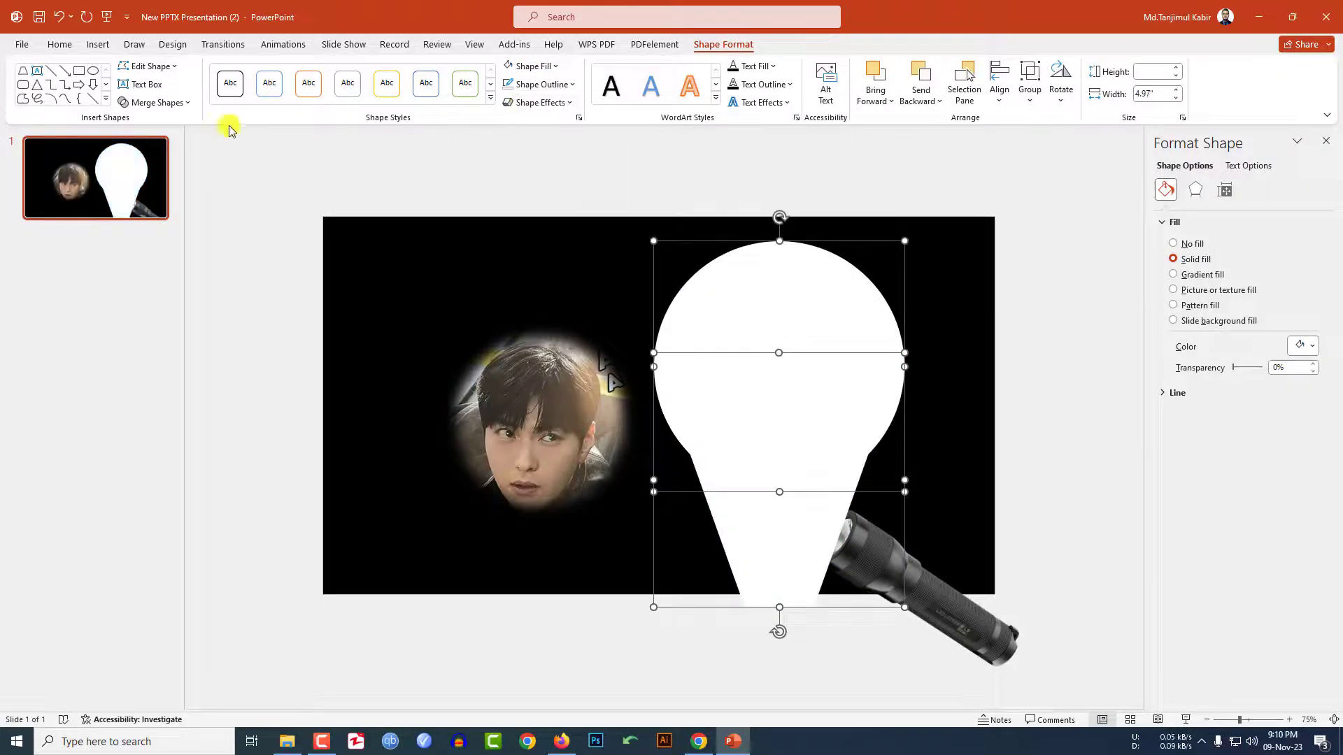
{"action": "left_click", "coordinate": [186, 104]}
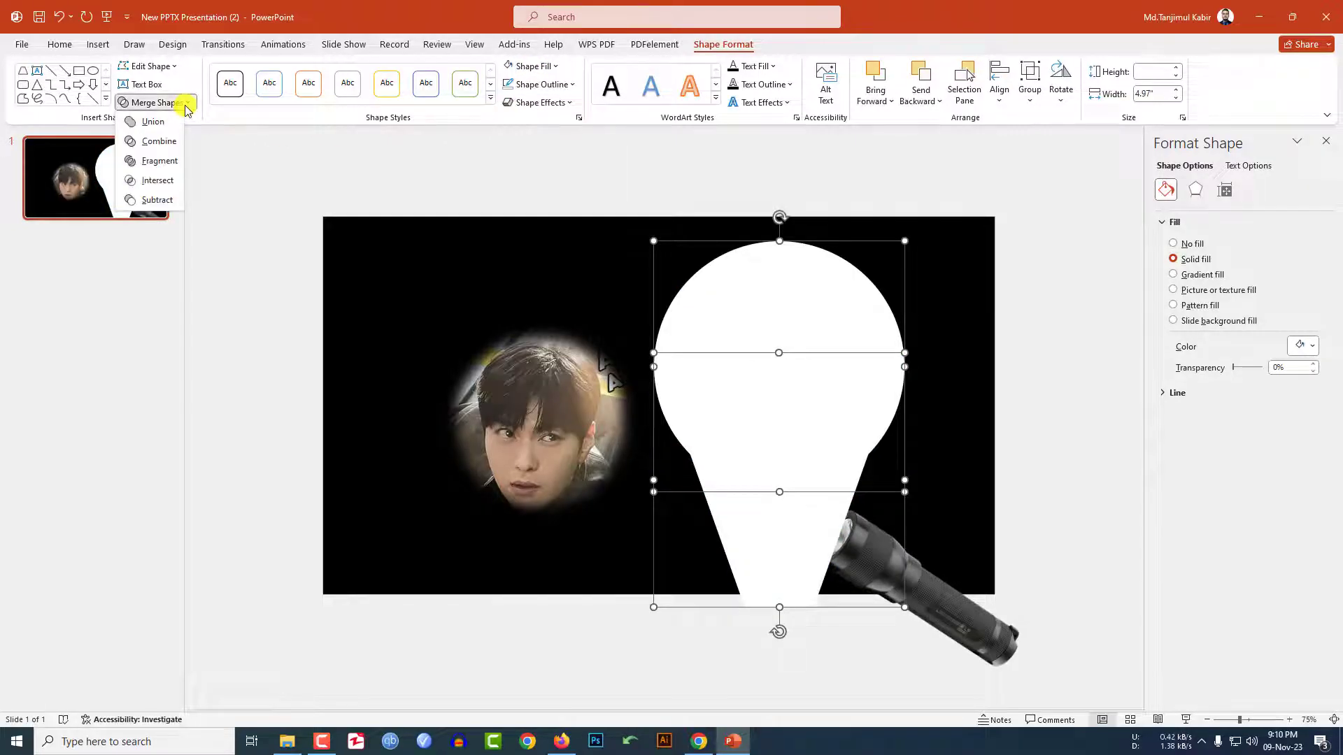
{"action": "left_click", "coordinate": [151, 122]}
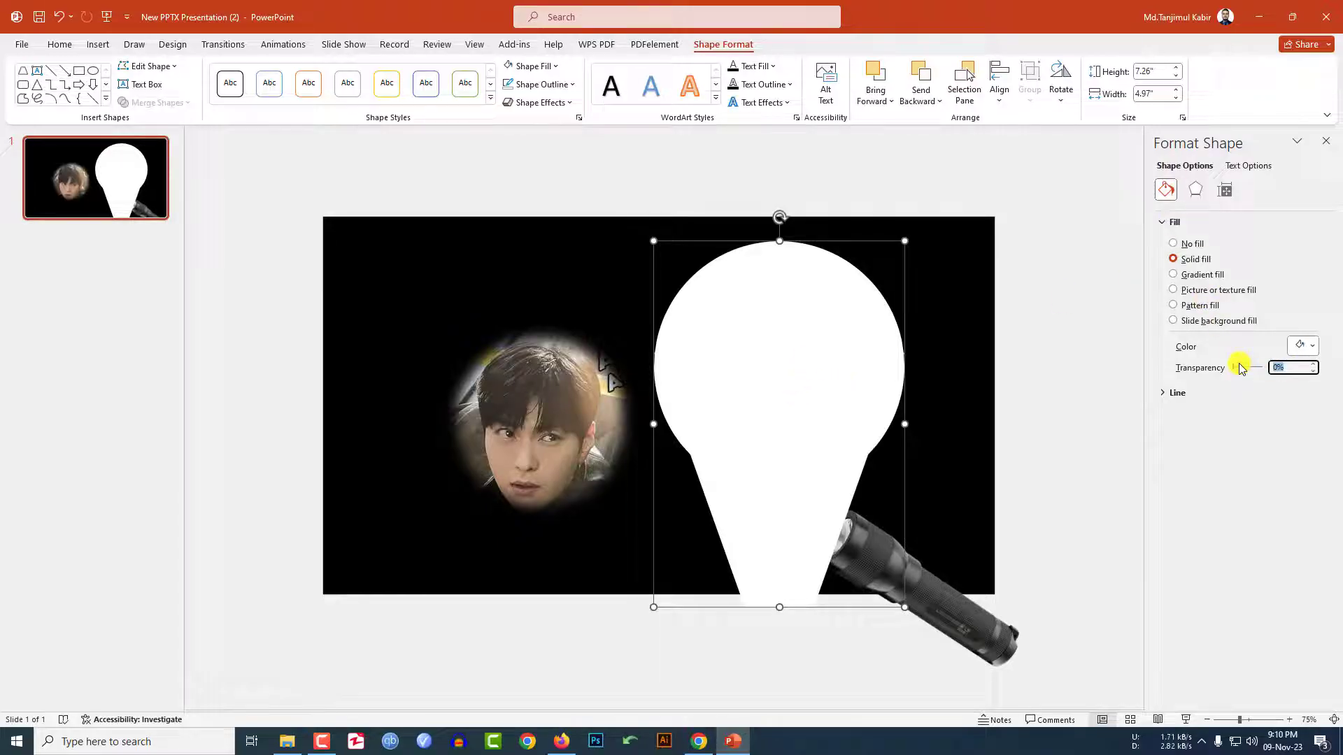
- Give the beam 70% transparency and the largest soft edges effect
{"action": "type", "text": "70"}
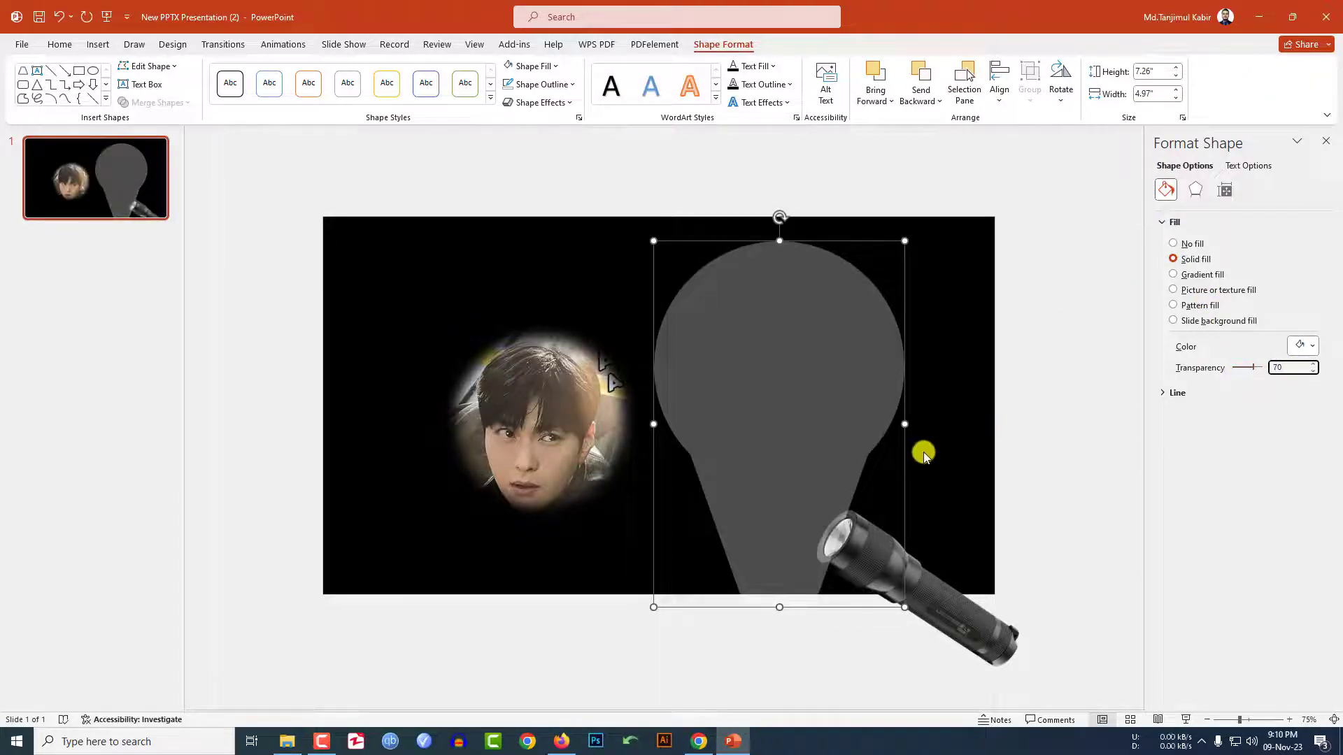
{"action": "left_click", "coordinate": [564, 103]}
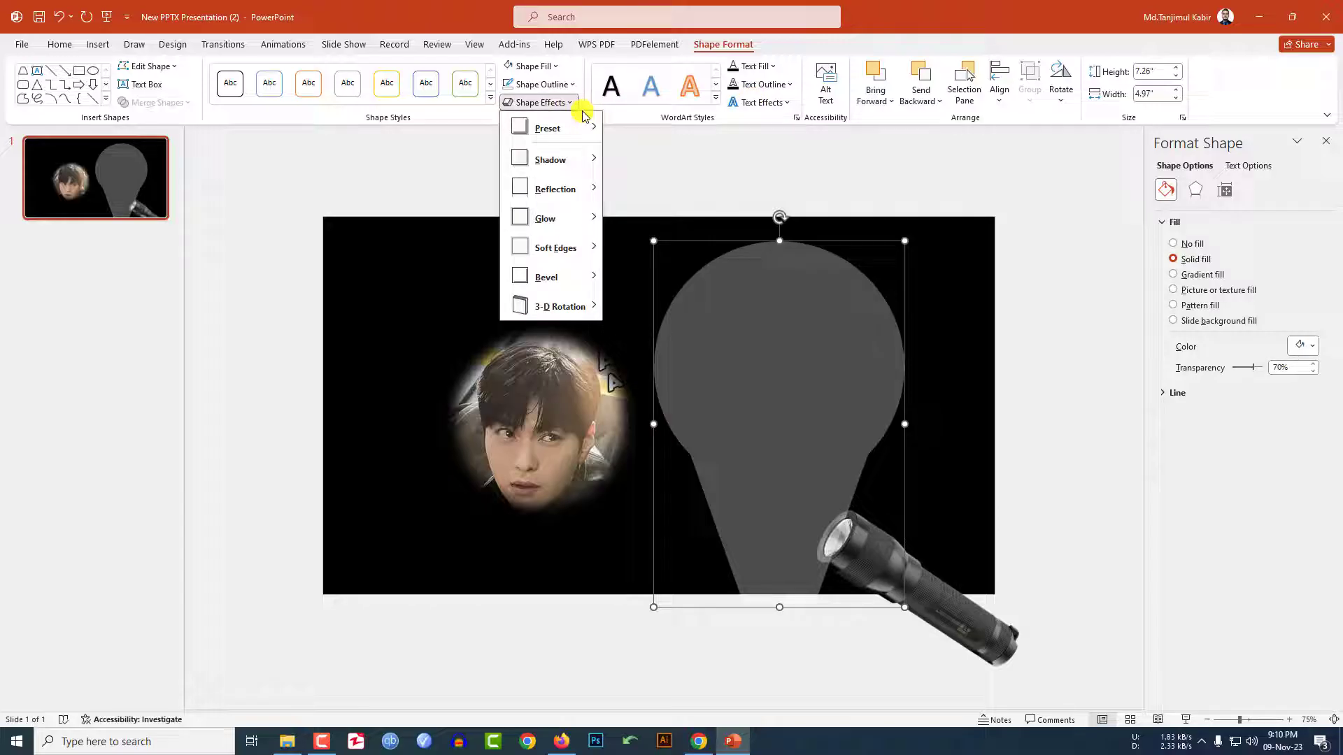
{"action": "mouse_move", "coordinate": [587, 248]}
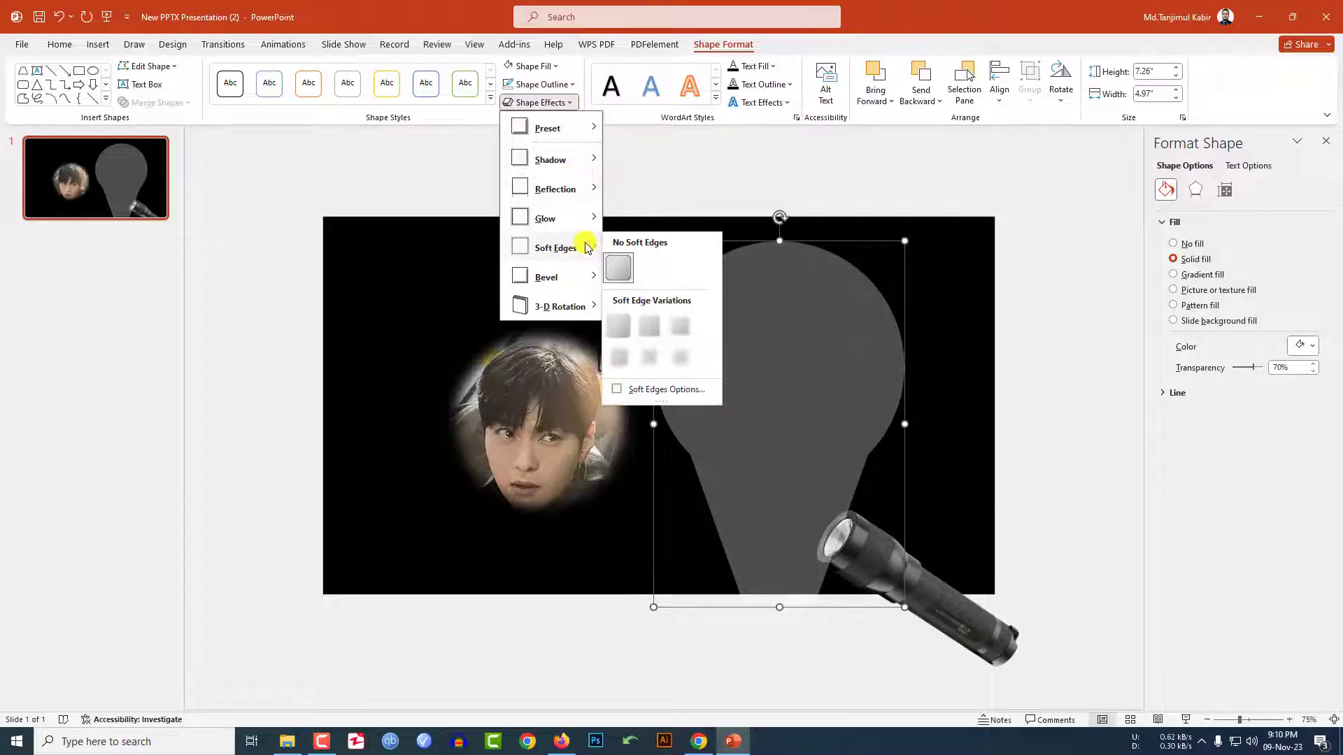
{"action": "left_click", "coordinate": [682, 360]}
- Angle the beam from the flashlight onto the face, resize the flashlight, and group both
{"action": "left_click_drag", "start_coordinate": [779, 216], "coordinate": [594, 287]}
{"action": "left_click_drag", "start_coordinate": [798, 448], "coordinate": [632, 476]}
{"action": "left_click_drag", "start_coordinate": [902, 574], "coordinate": [755, 577]}
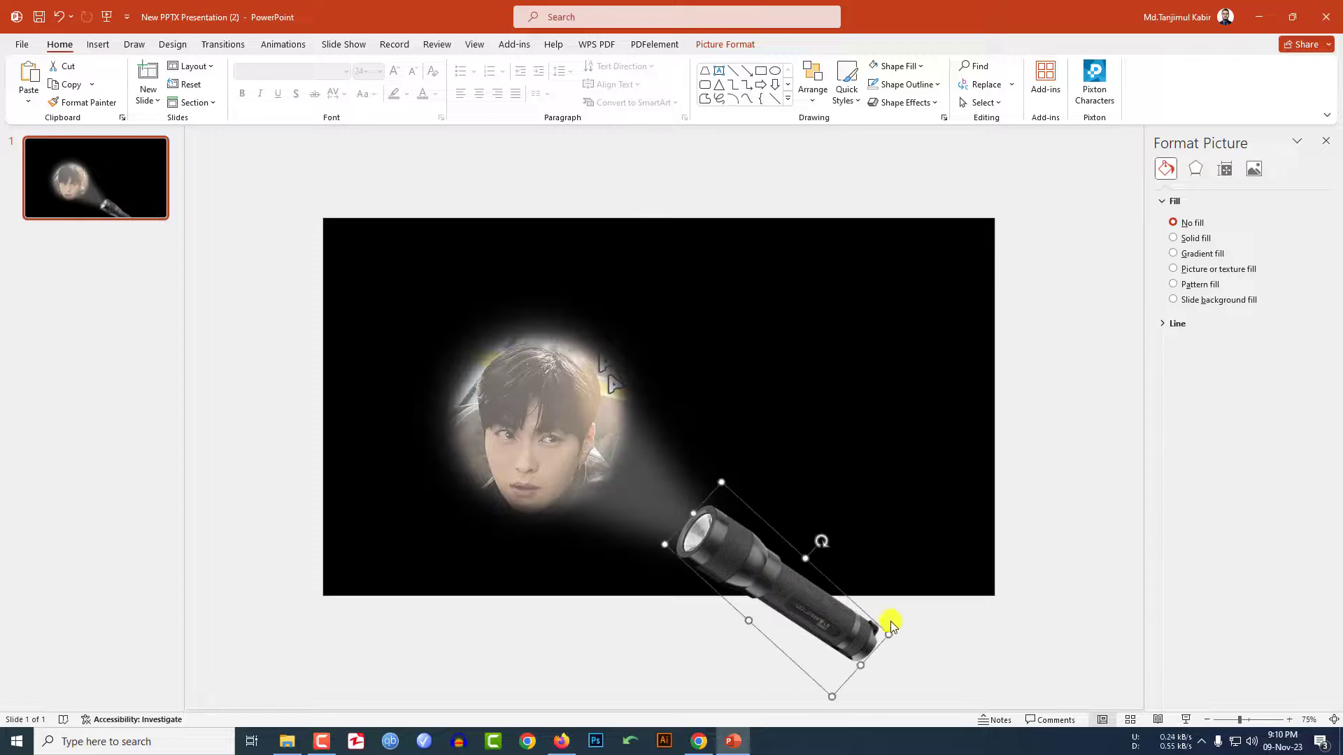
{"action": "left_click_drag", "start_coordinate": [893, 632], "coordinate": [867, 627]}
{"action": "left_click", "coordinate": [732, 561], "text": "shift"}
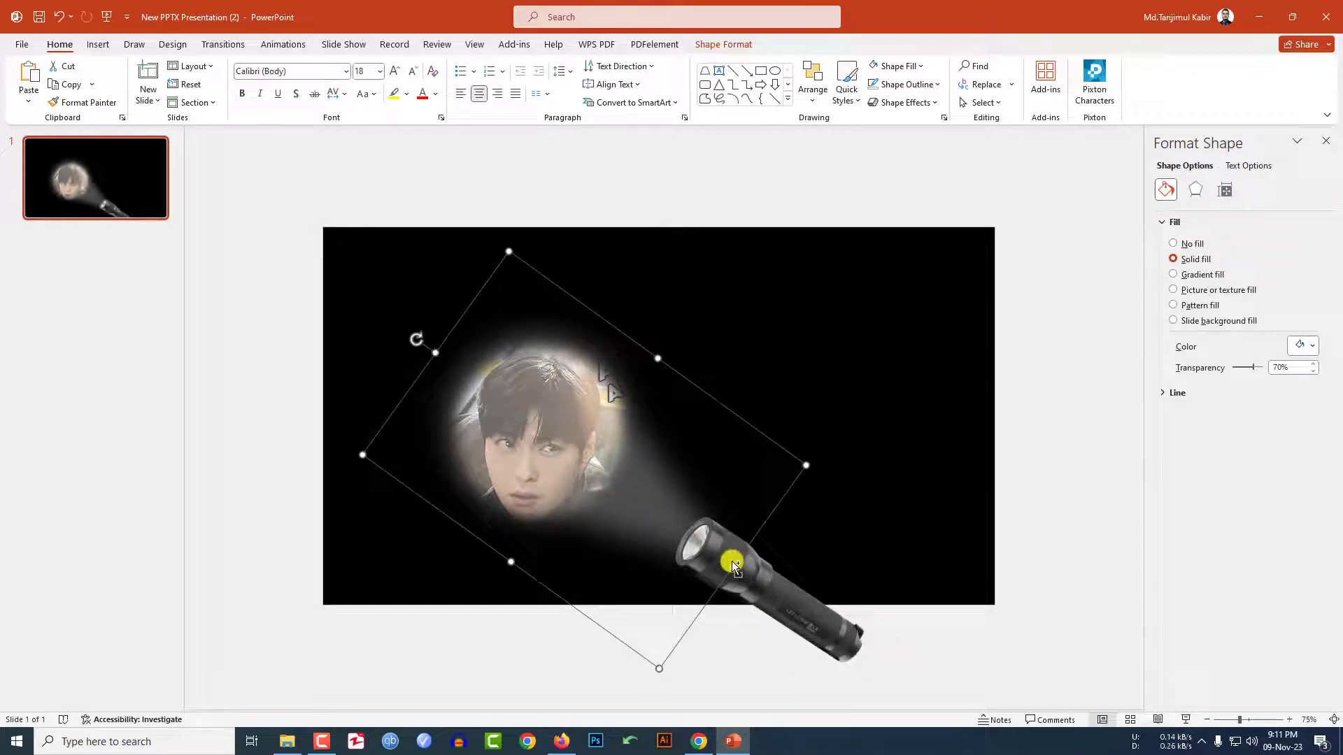
{"action": "key", "text": "ctrl+g"}
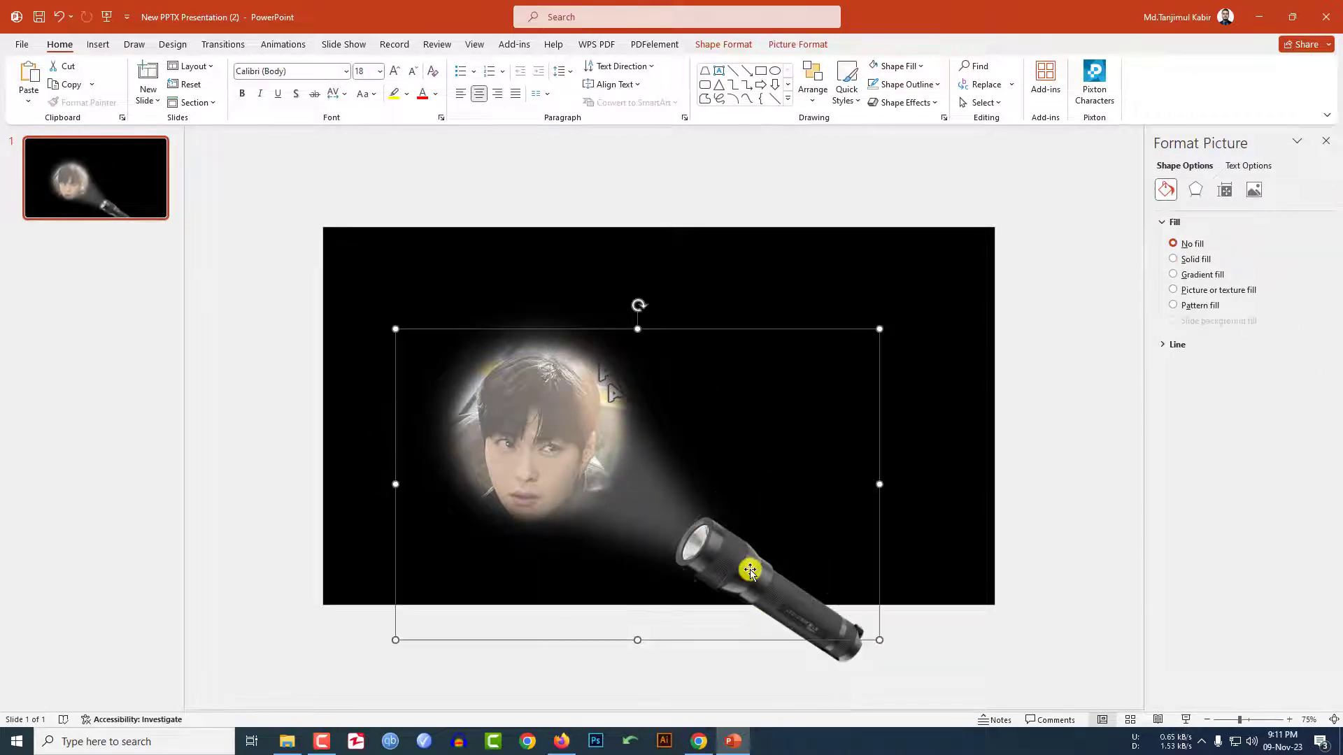
{"action": "left_click", "coordinate": [803, 469]}
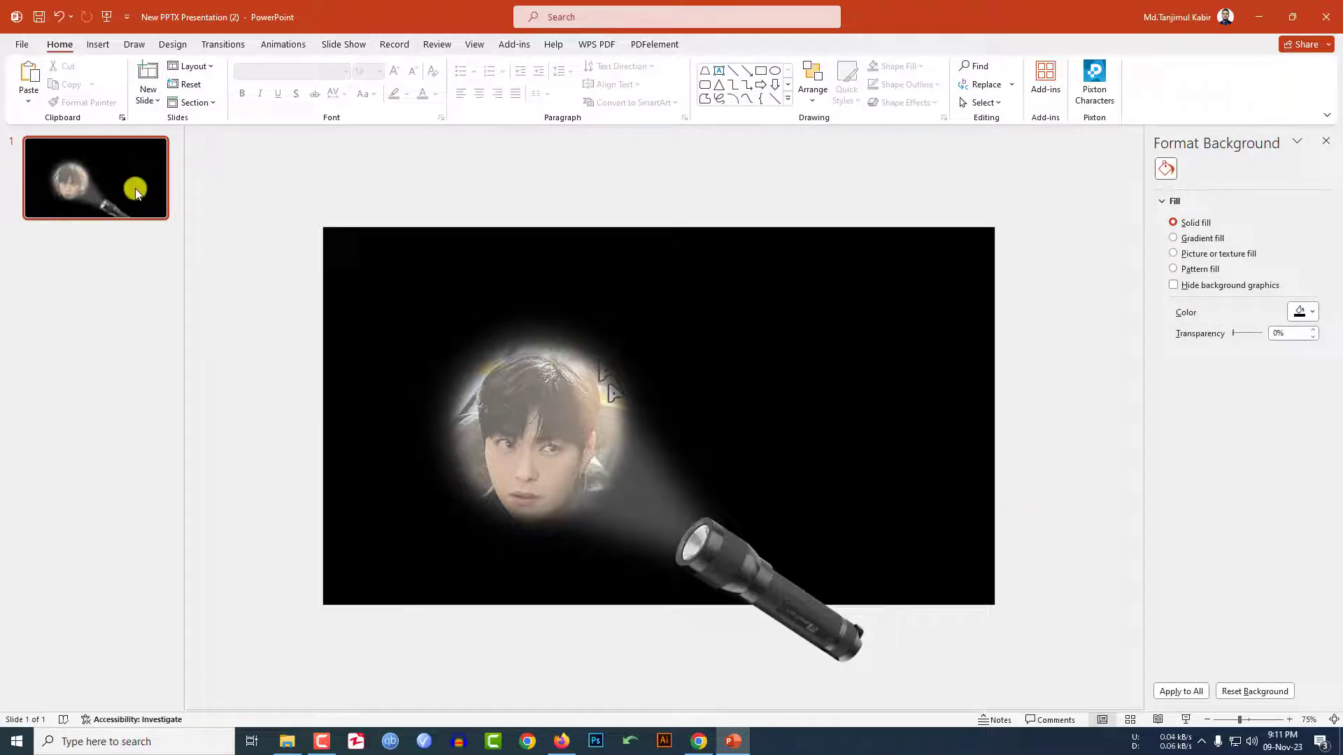
- Add a text box right of the flashlight reading SUSPECT 01 in white bold text
{"action": "left_click", "coordinate": [98, 44]}
{"action": "left_click", "coordinate": [236, 81]}
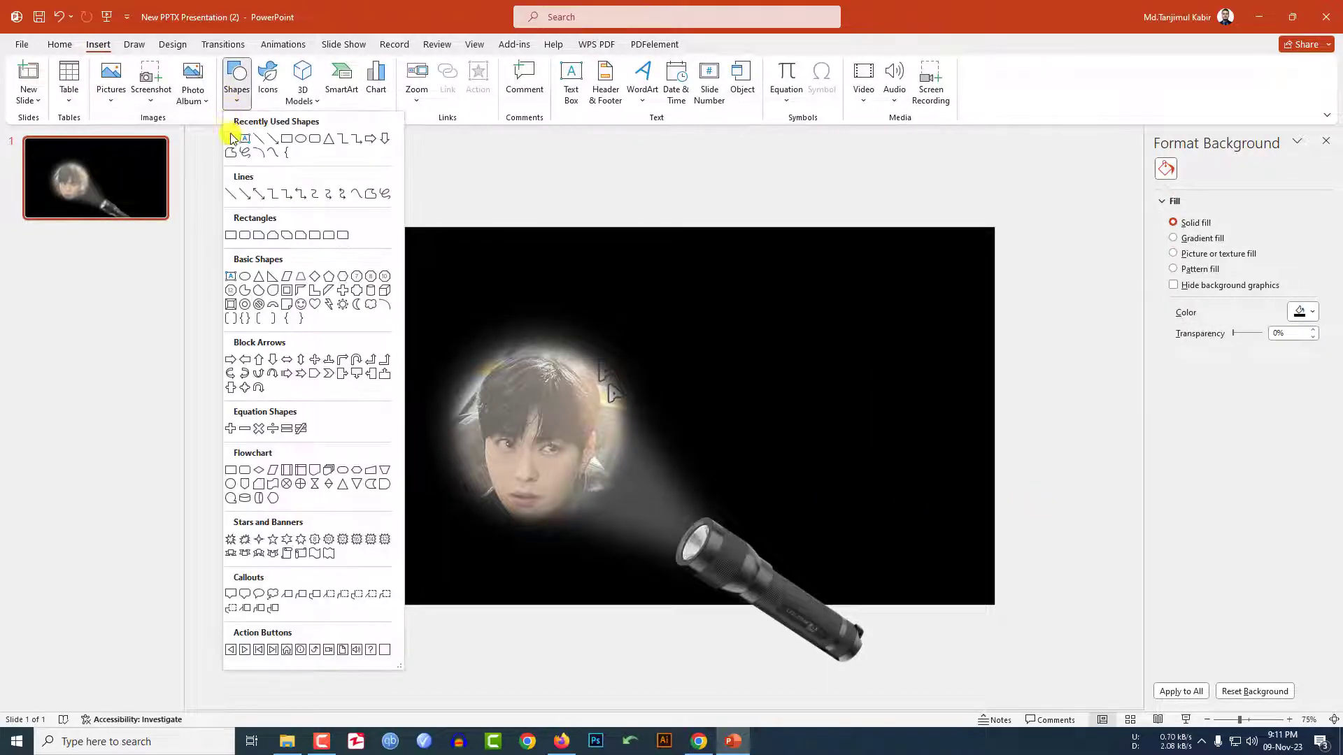
{"action": "left_click", "coordinate": [243, 142]}
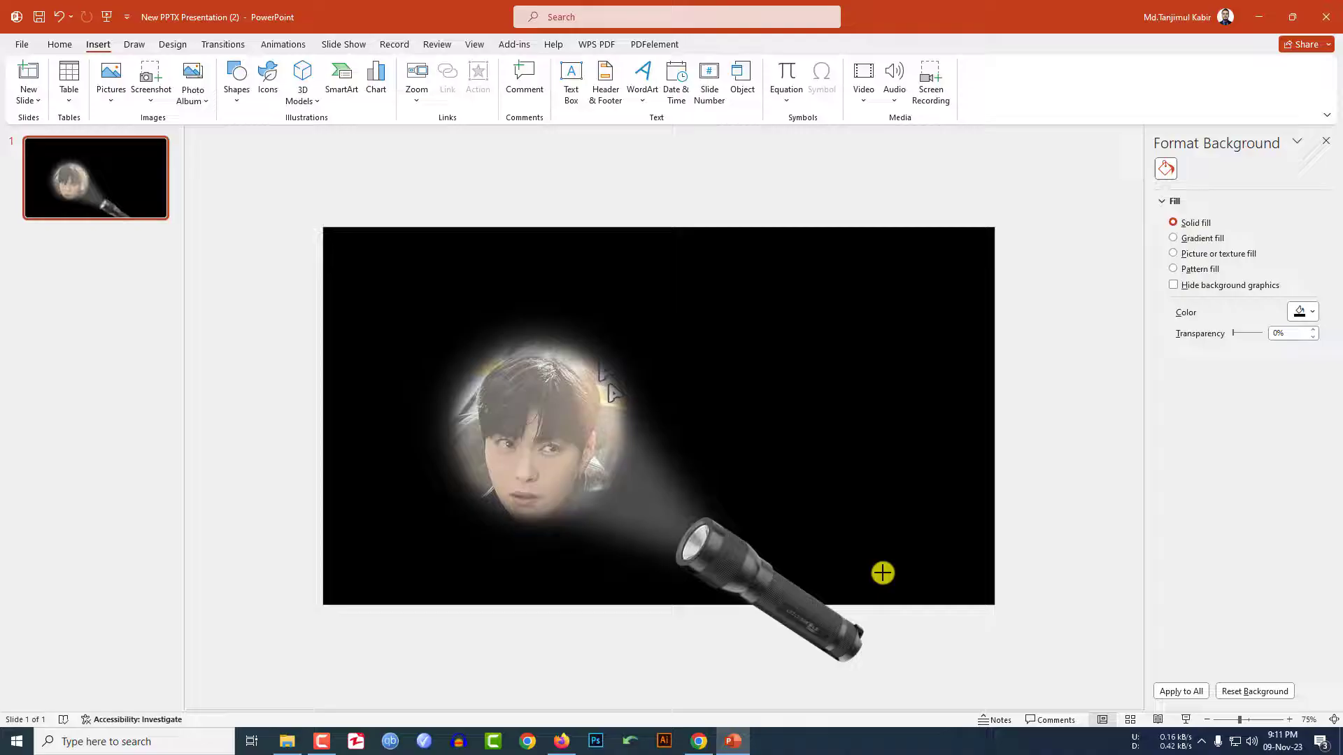
{"action": "left_click_drag", "start_coordinate": [882, 573], "coordinate": [792, 537]}
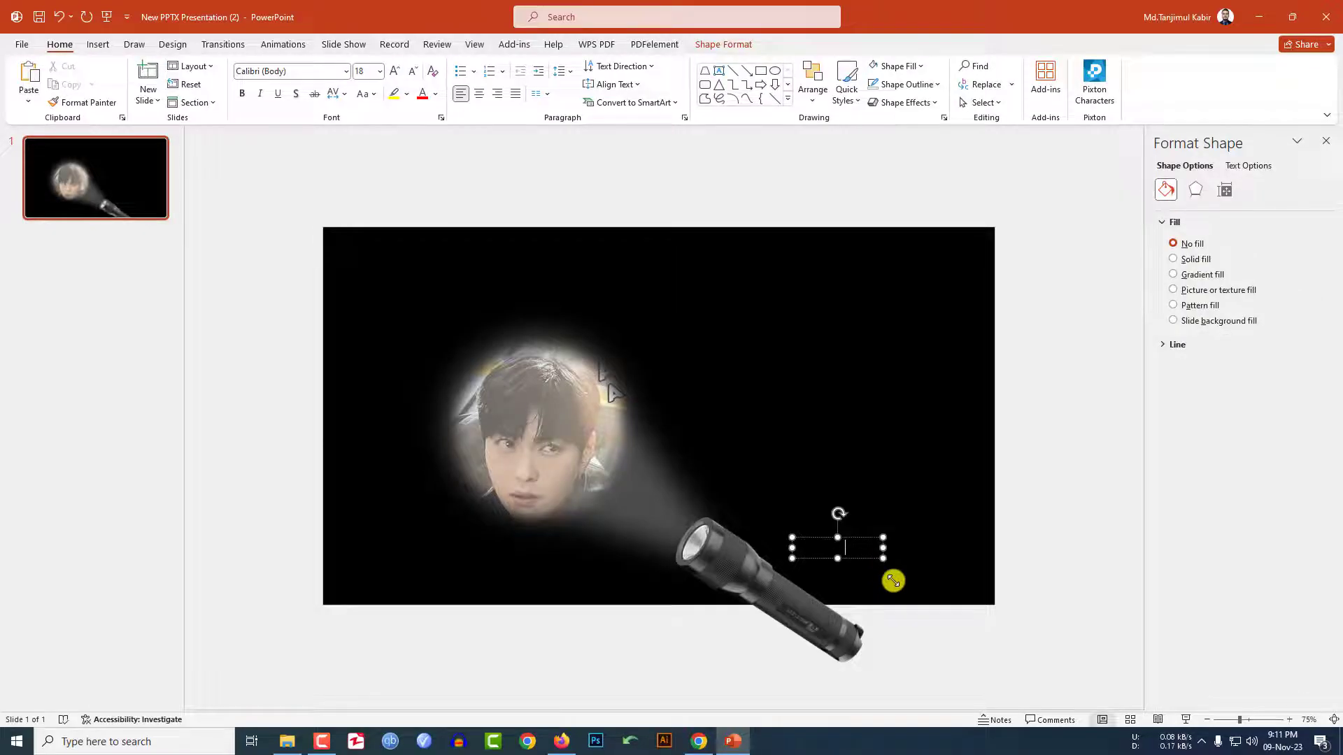
{"action": "key", "text": "ctrl+a"}
{"action": "left_click", "coordinate": [441, 96]}
{"action": "left_click", "coordinate": [418, 133]}
{"action": "left_click", "coordinate": [289, 74]}
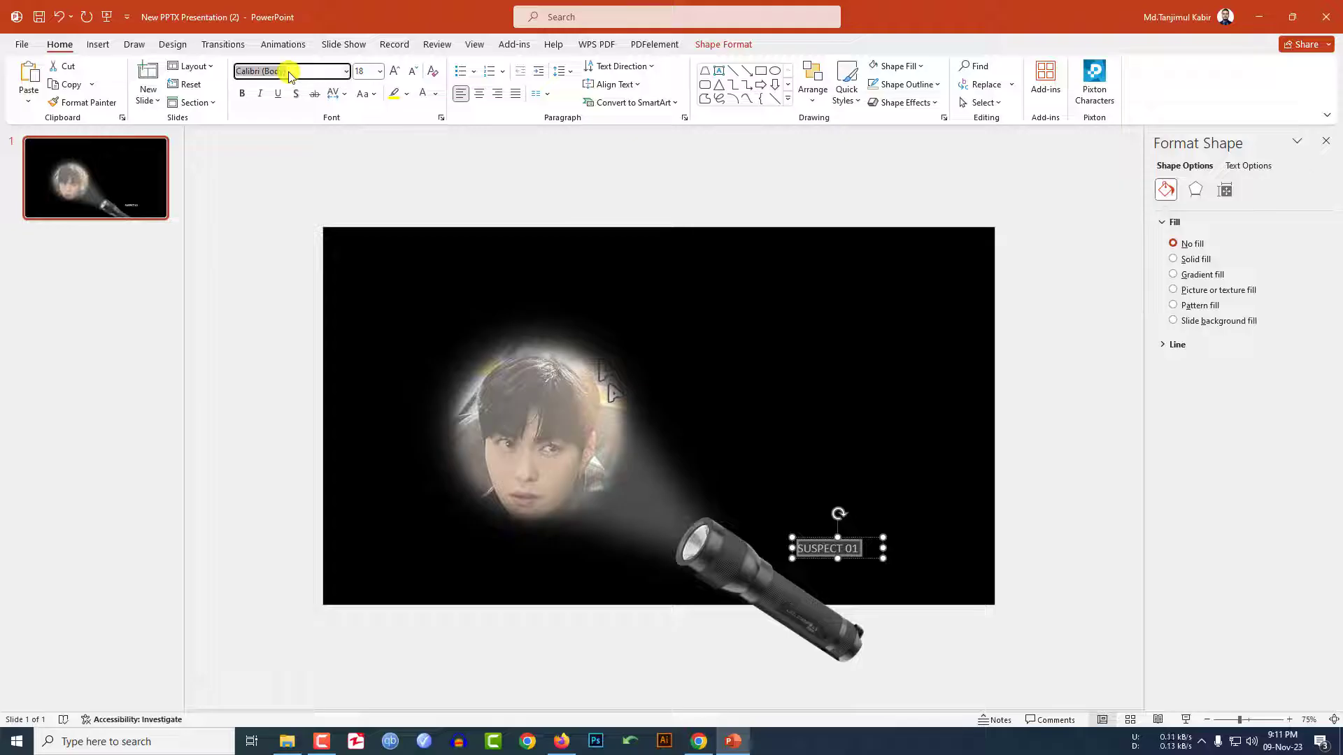
{"action": "key", "text": "ctrl+b"}
{"action": "left_click", "coordinate": [284, 44]}
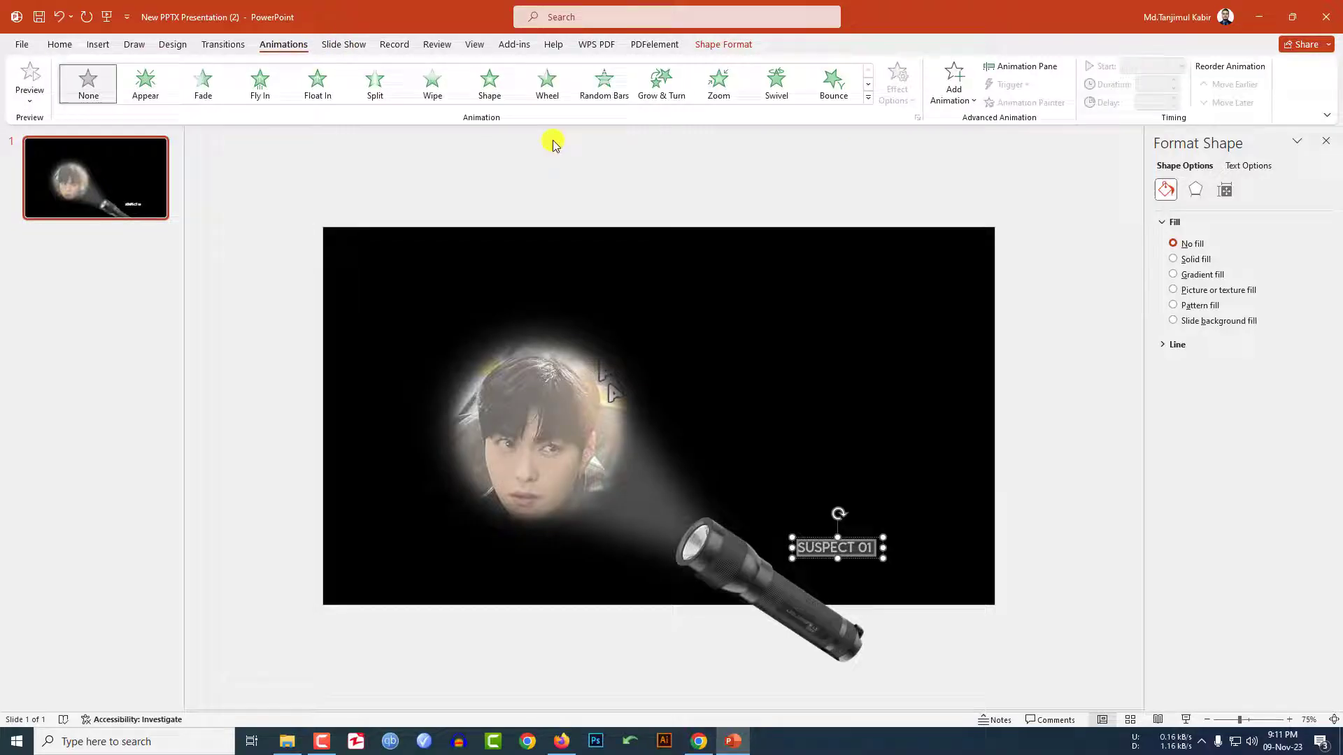
- Apply a Float In animation to SUSPECT 01, starting After Previous
{"action": "left_click", "coordinate": [319, 93]}
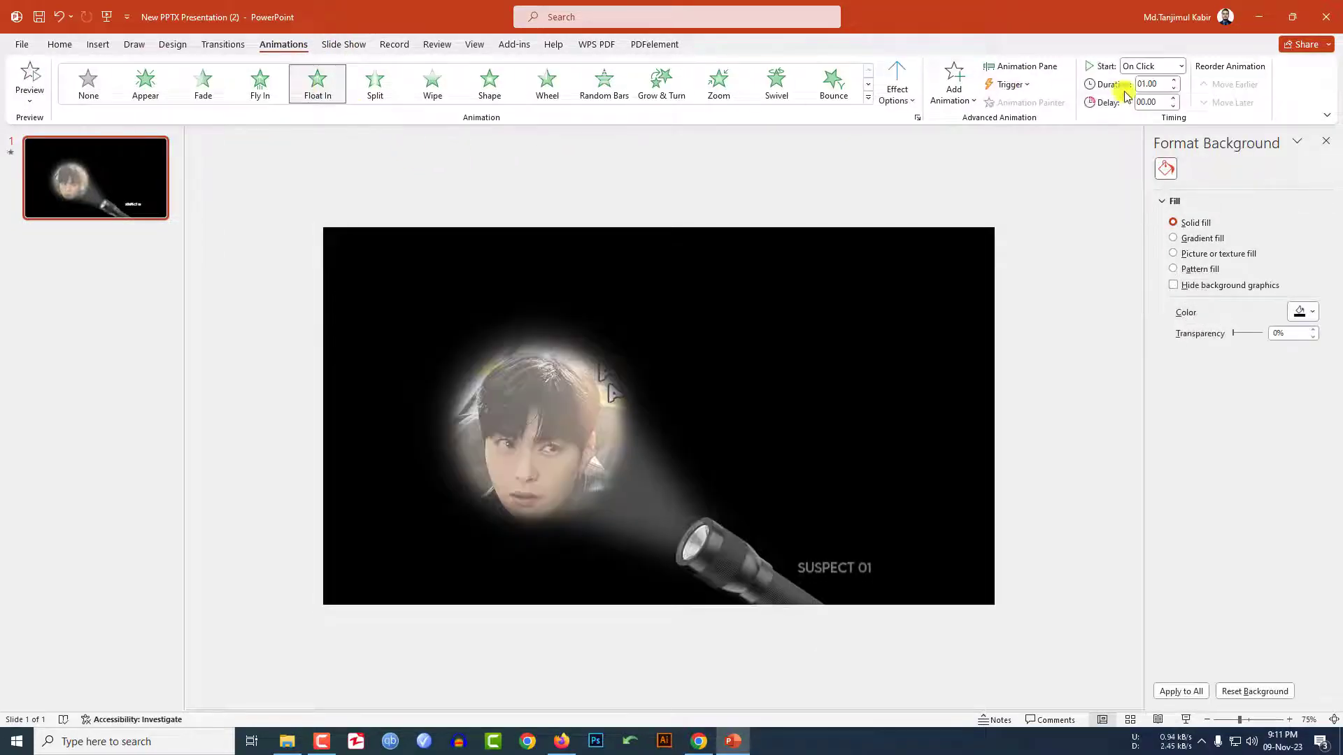
{"action": "left_click", "coordinate": [1156, 83]}
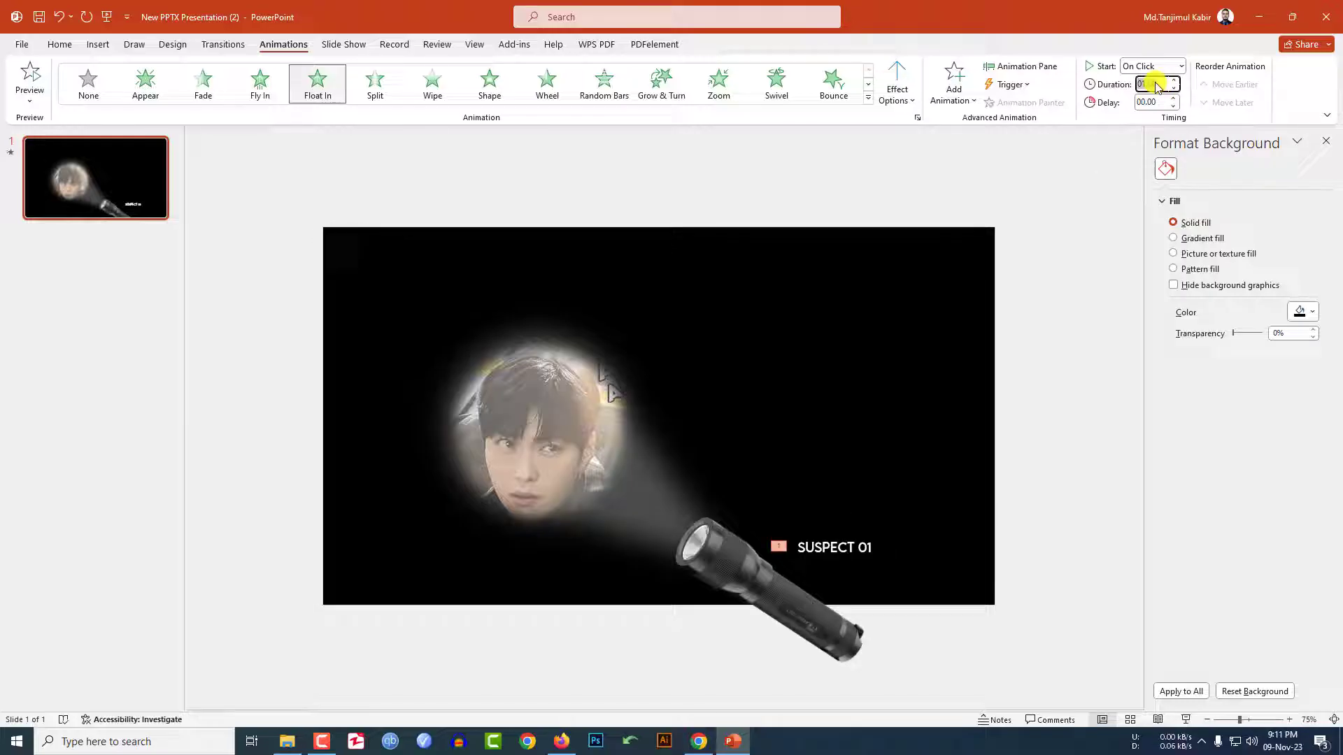
{"action": "left_click", "coordinate": [1183, 66]}
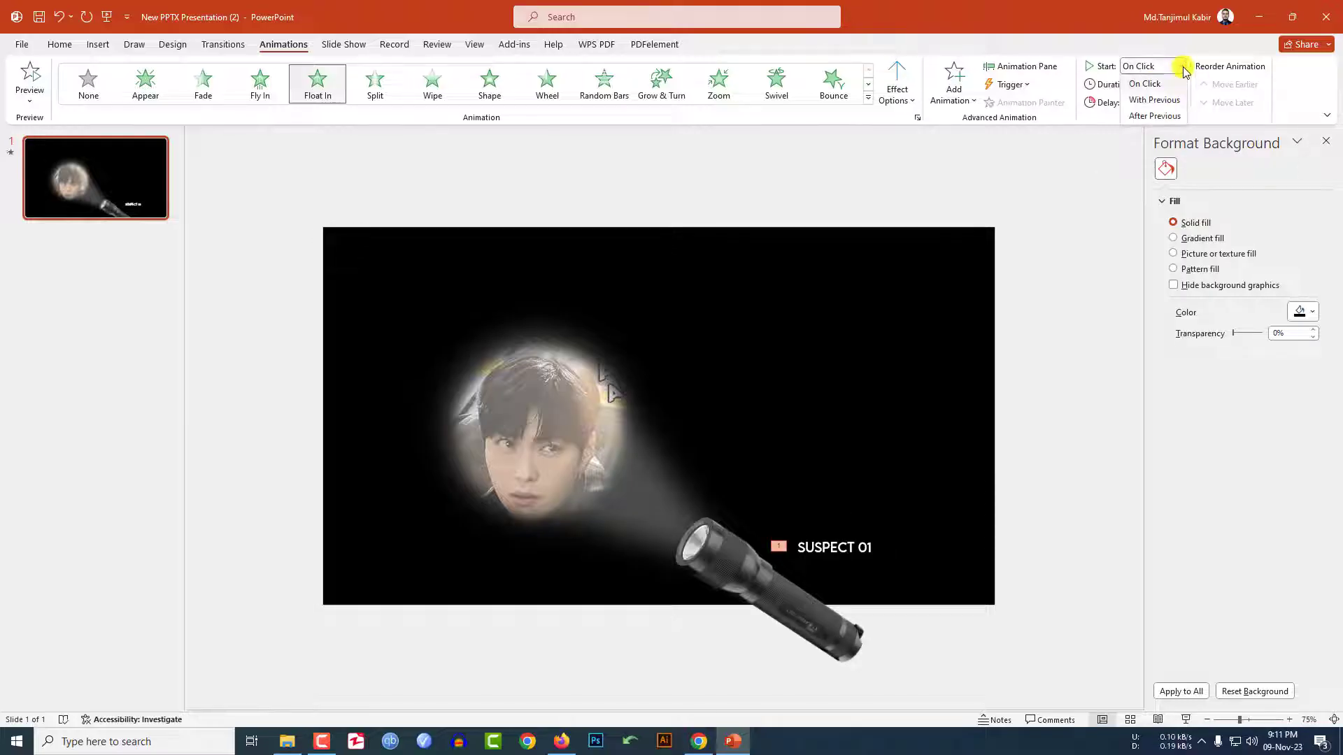
{"action": "left_click", "coordinate": [1148, 117]}
{"action": "left_click", "coordinate": [115, 198]}
- Duplicate slide 1 and move the flashlight down-left on the new slide 2
{"action": "right_click", "coordinate": [114, 192]}
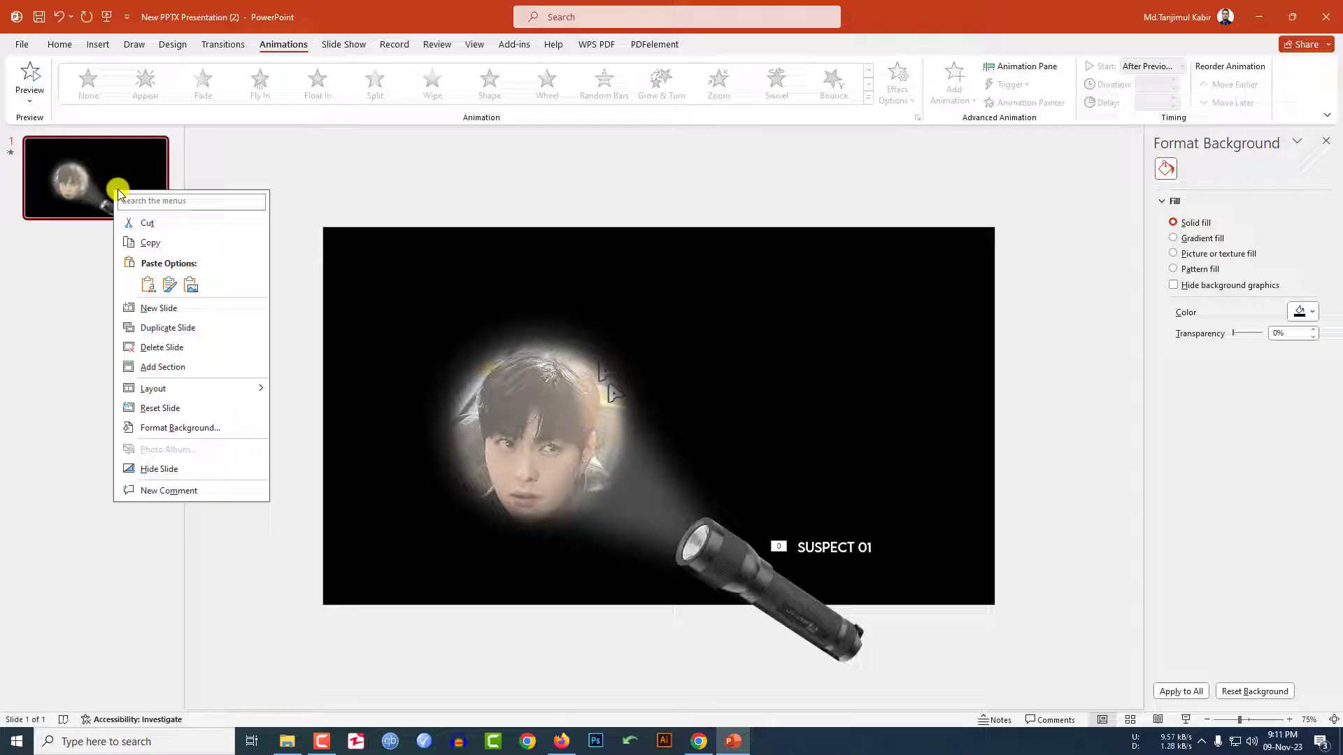
{"action": "left_click", "coordinate": [168, 329]}
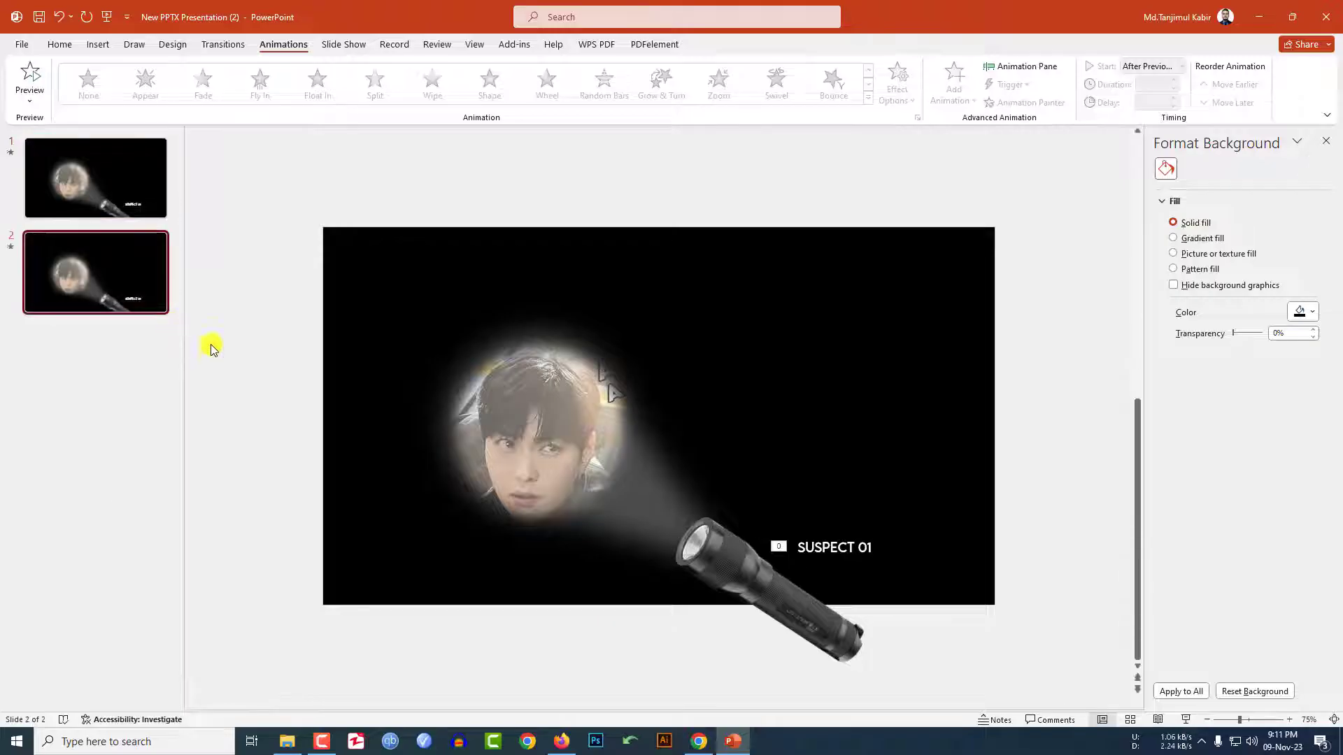
{"action": "left_click", "coordinate": [719, 560]}
{"action": "left_click_drag", "start_coordinate": [719, 560], "coordinate": [588, 640]}
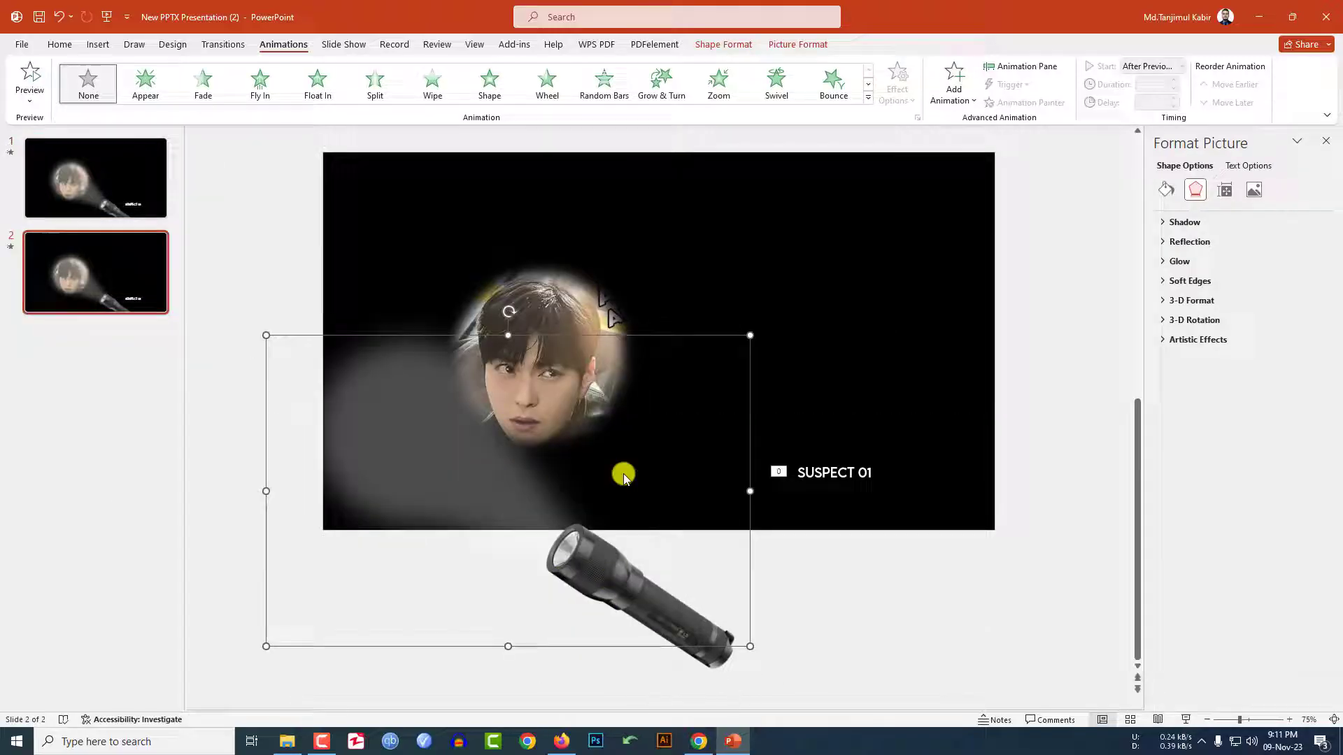
- Re-crop the spotlight circle to frame the right detective's face at the upper right
{"action": "left_click", "coordinate": [583, 299]}
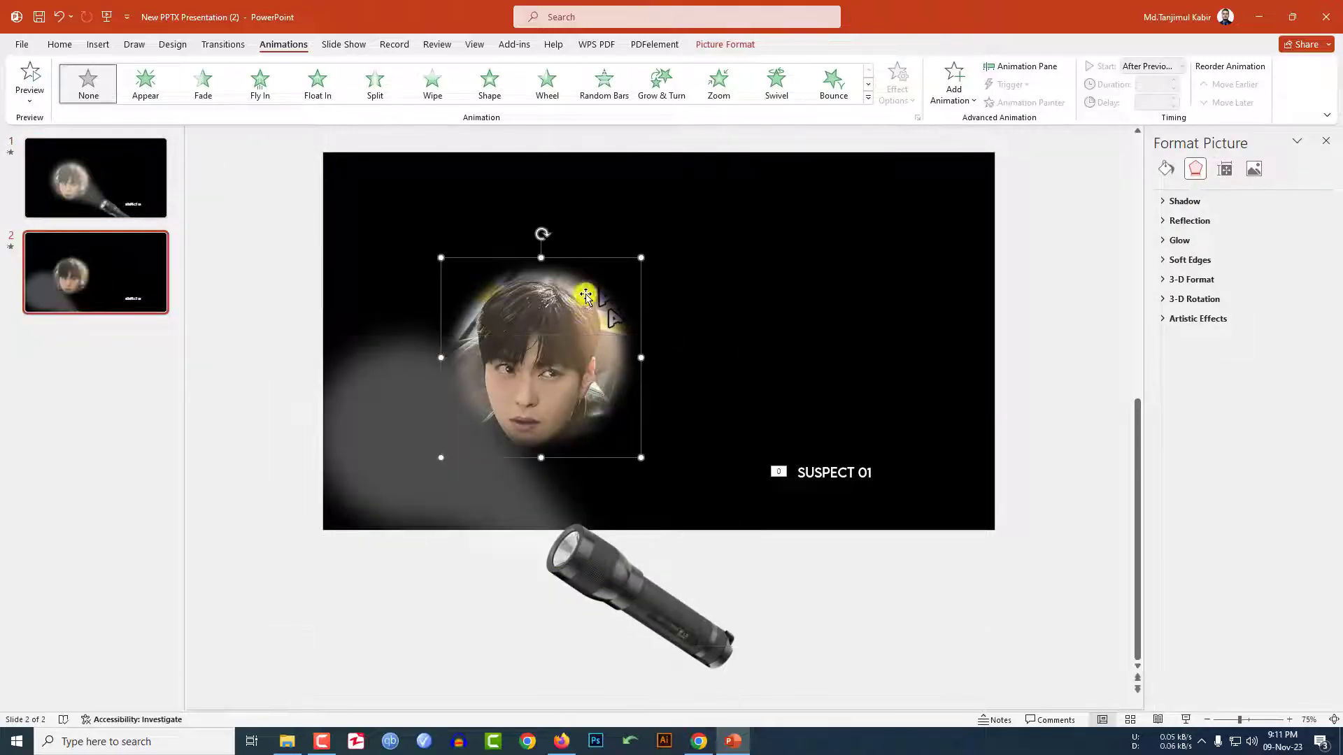
{"action": "left_click", "coordinate": [727, 44]}
{"action": "left_click", "coordinate": [1187, 76]}
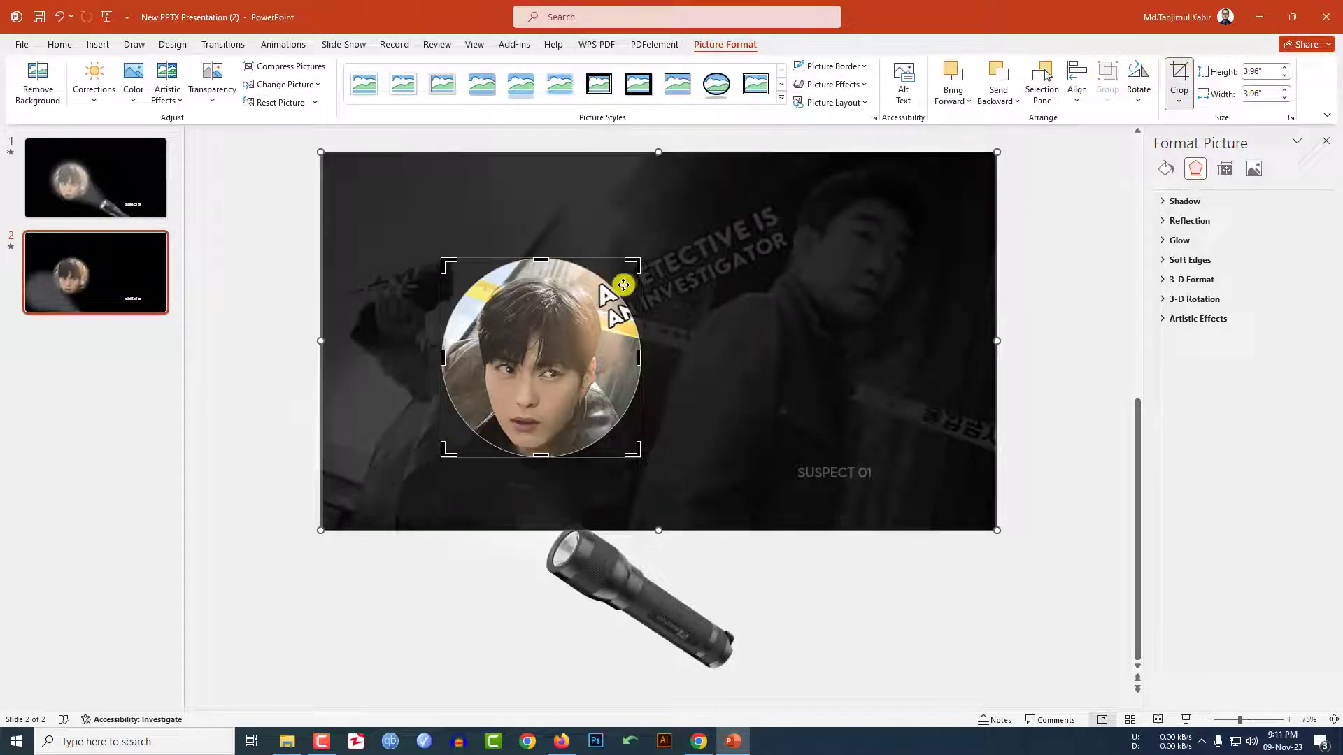
{"action": "left_click_drag", "start_coordinate": [633, 260], "coordinate": [760, 140]}
{"action": "left_click_drag", "start_coordinate": [446, 454], "coordinate": [615, 336]}
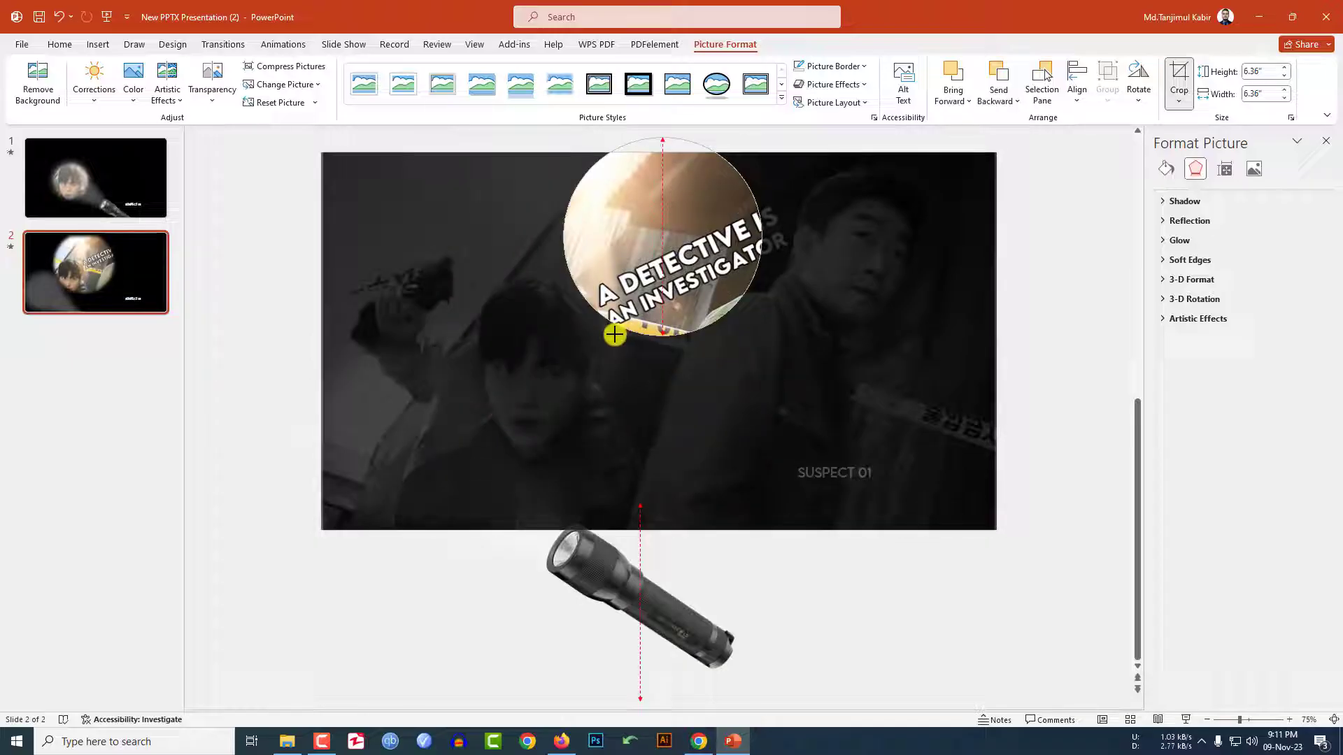
{"action": "left_click_drag", "start_coordinate": [758, 261], "coordinate": [909, 480]}
{"action": "left_click_drag", "start_coordinate": [566, 302], "coordinate": [774, 324]}
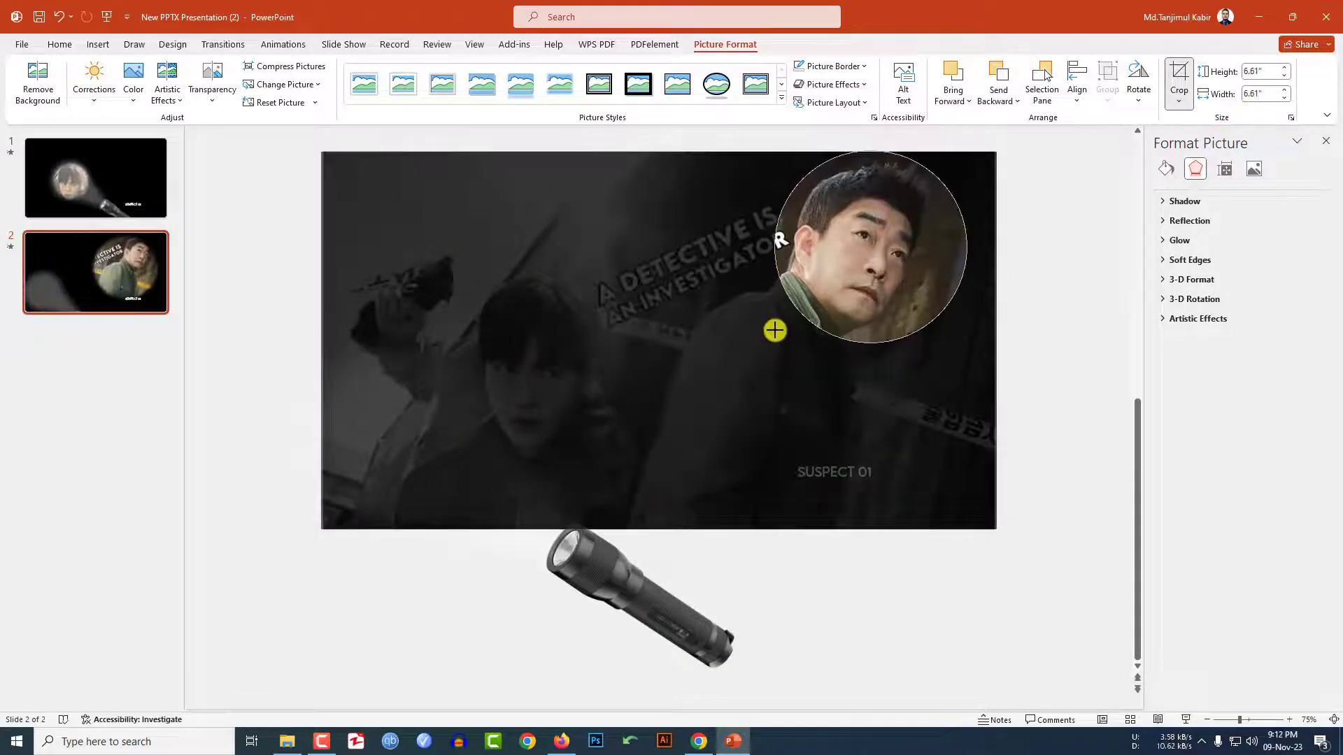
{"action": "left_click", "coordinate": [1068, 276]}
- Rotate the flashlight on slide 2 and move it under the right detective's face, beam angled up
{"action": "left_click", "coordinate": [604, 516]}
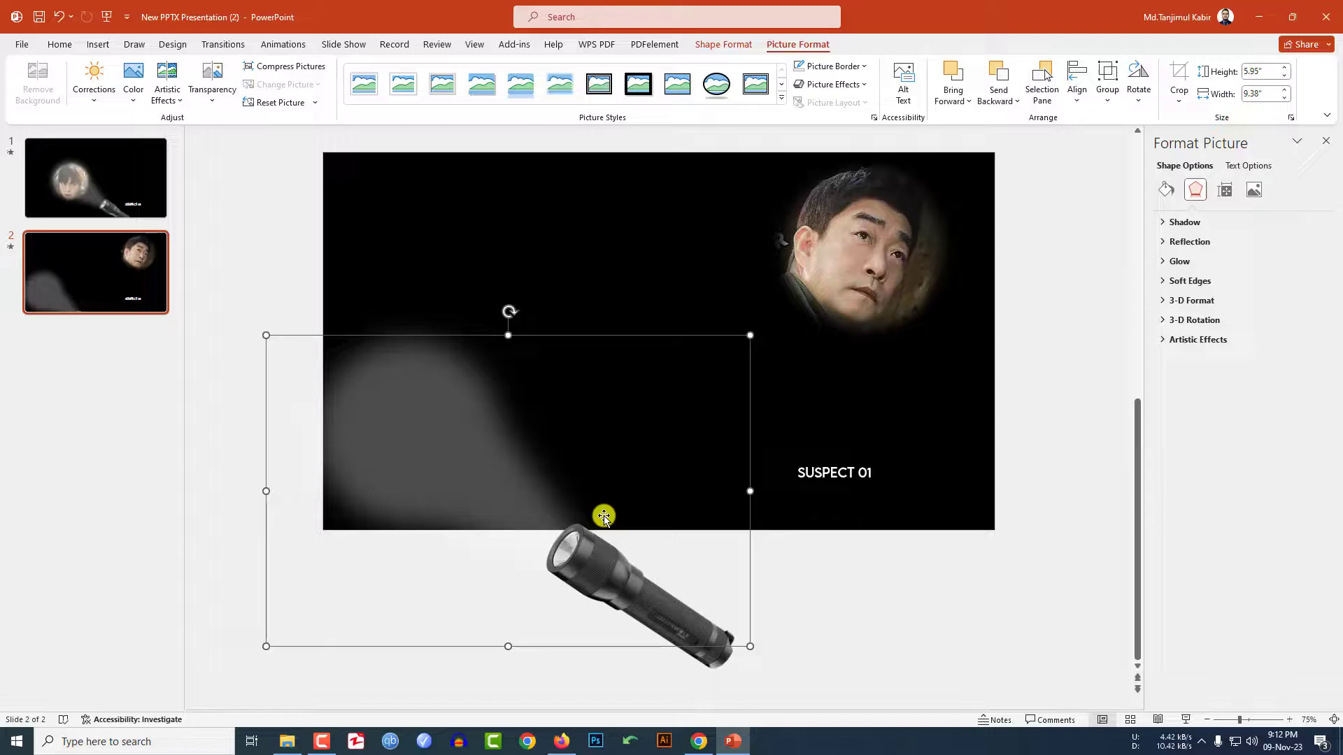
{"action": "left_click_drag", "start_coordinate": [504, 307], "coordinate": [812, 408]}
{"action": "left_click_drag", "start_coordinate": [495, 615], "coordinate": [774, 485]}
{"action": "left_click_drag", "start_coordinate": [1003, 384], "coordinate": [1030, 427]}
{"action": "left_click_drag", "start_coordinate": [740, 502], "coordinate": [746, 498]}
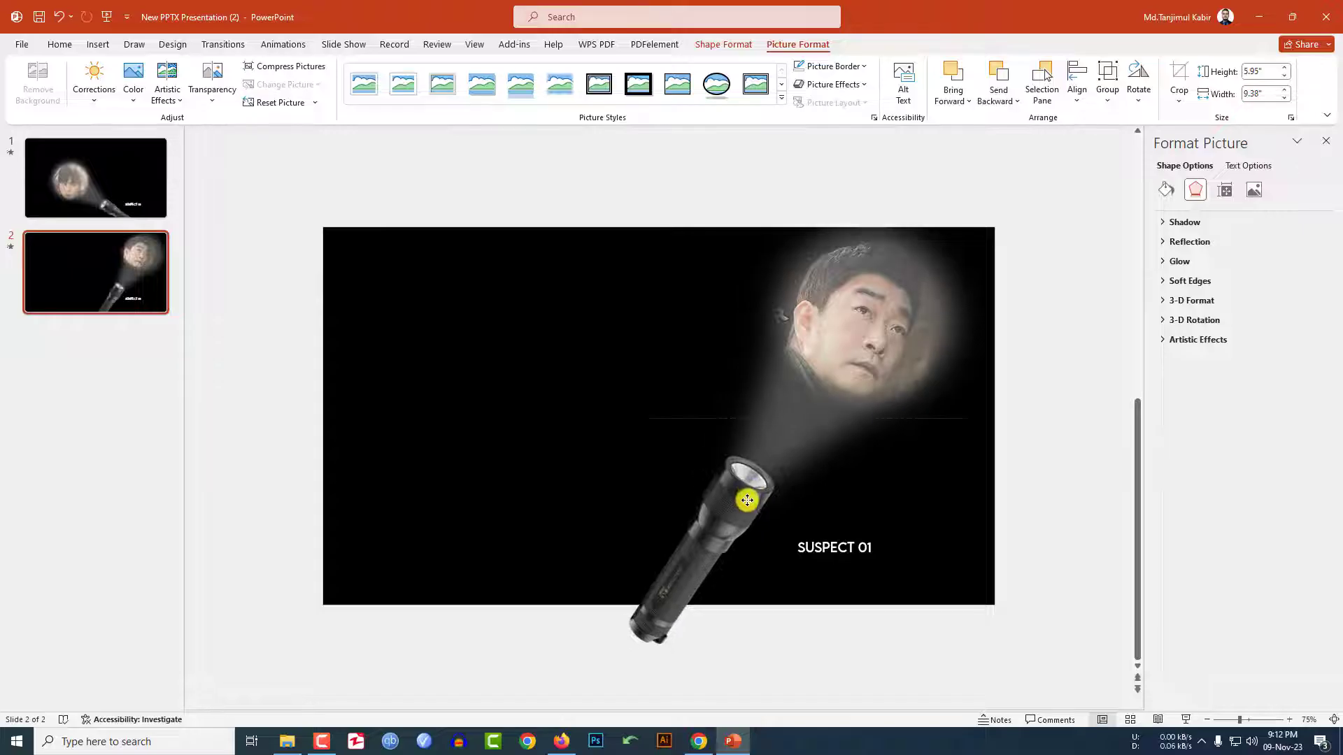
- Move the SUSPECT 01 label down beside the flashlight
{"action": "left_click", "coordinate": [1043, 471]}
{"action": "left_click", "coordinate": [820, 554]}
{"action": "left_click_drag", "start_coordinate": [824, 558], "coordinate": [754, 581]}
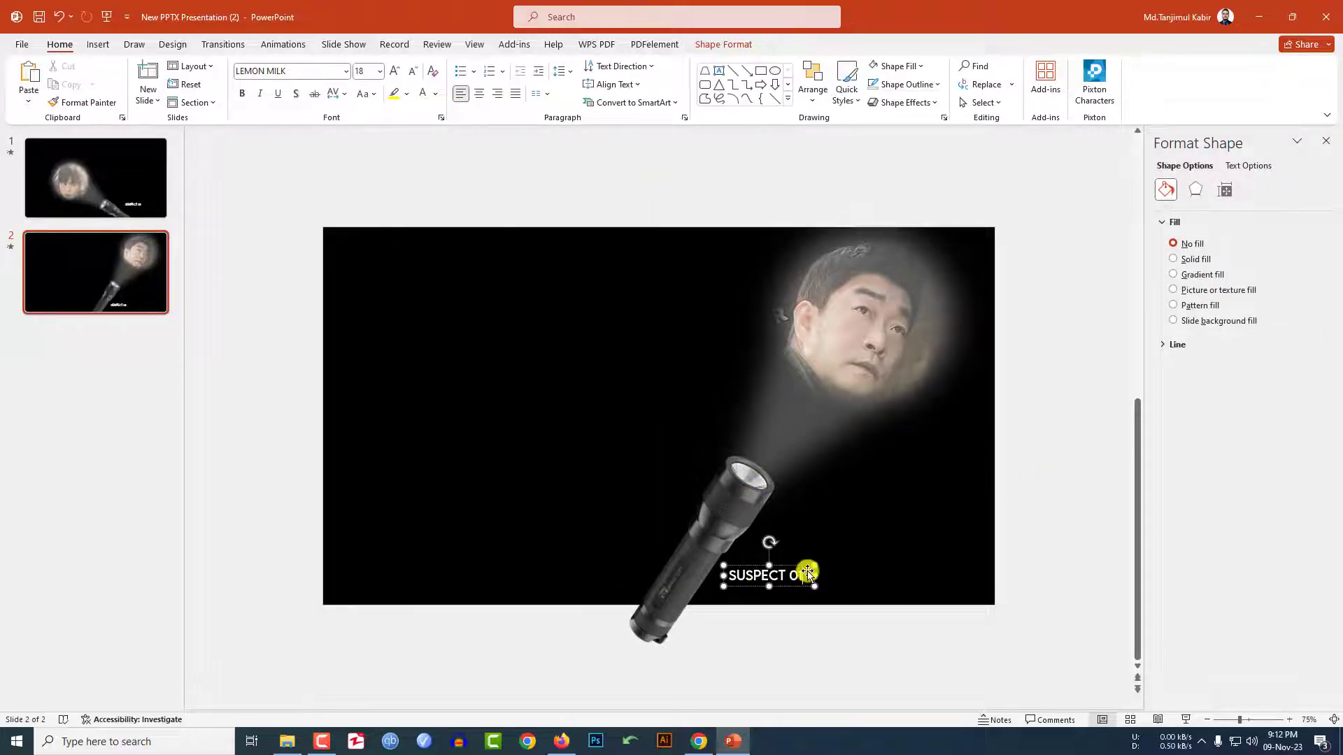
- Remove the Float In animation from slide 2's SUSPECT 02 label via the Animation Pane
{"action": "left_click", "coordinate": [994, 543]}
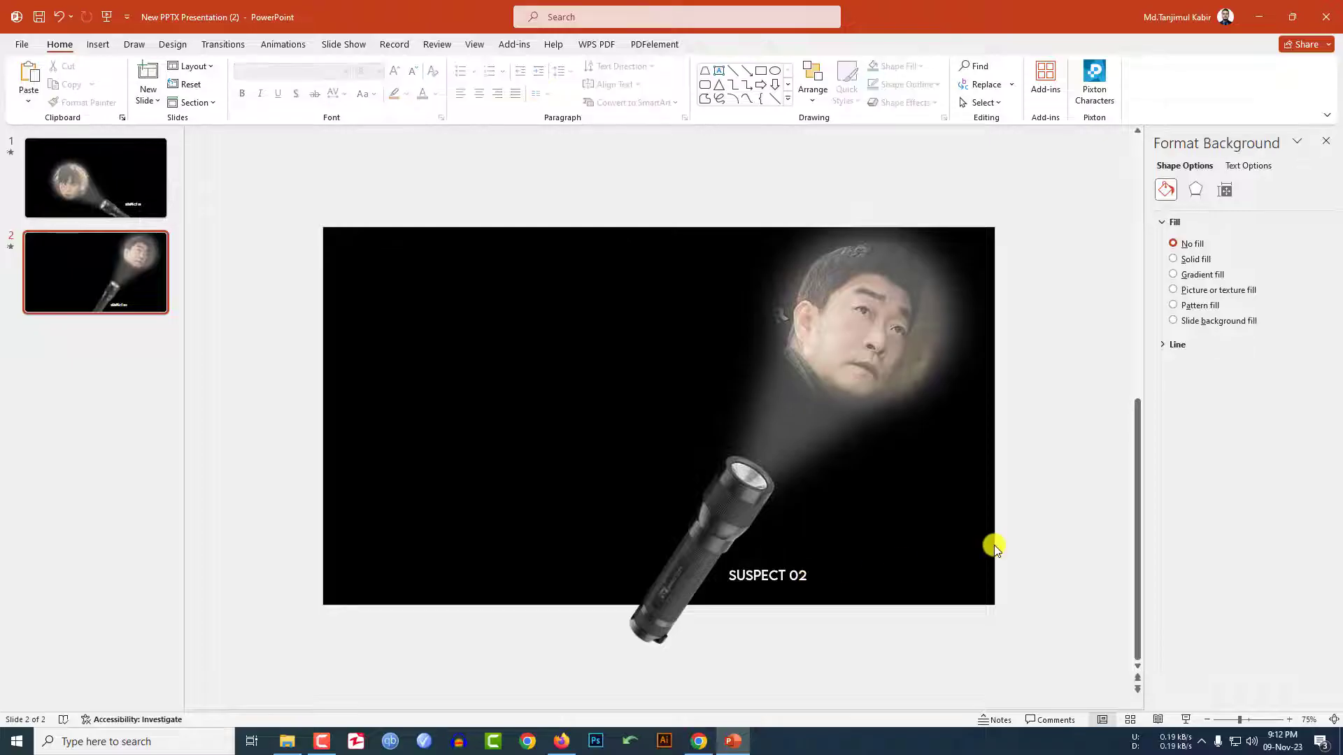
{"action": "left_click", "coordinate": [768, 588]}
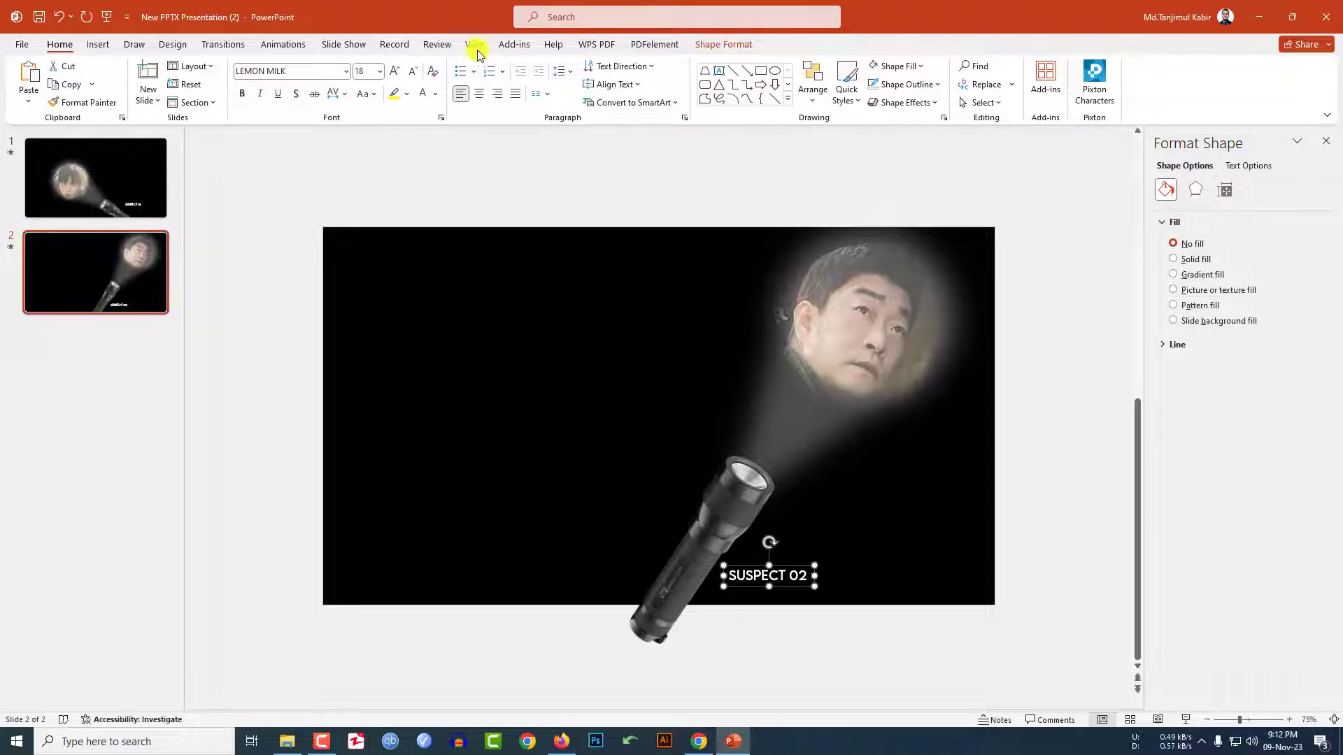
{"action": "left_click", "coordinate": [283, 44]}
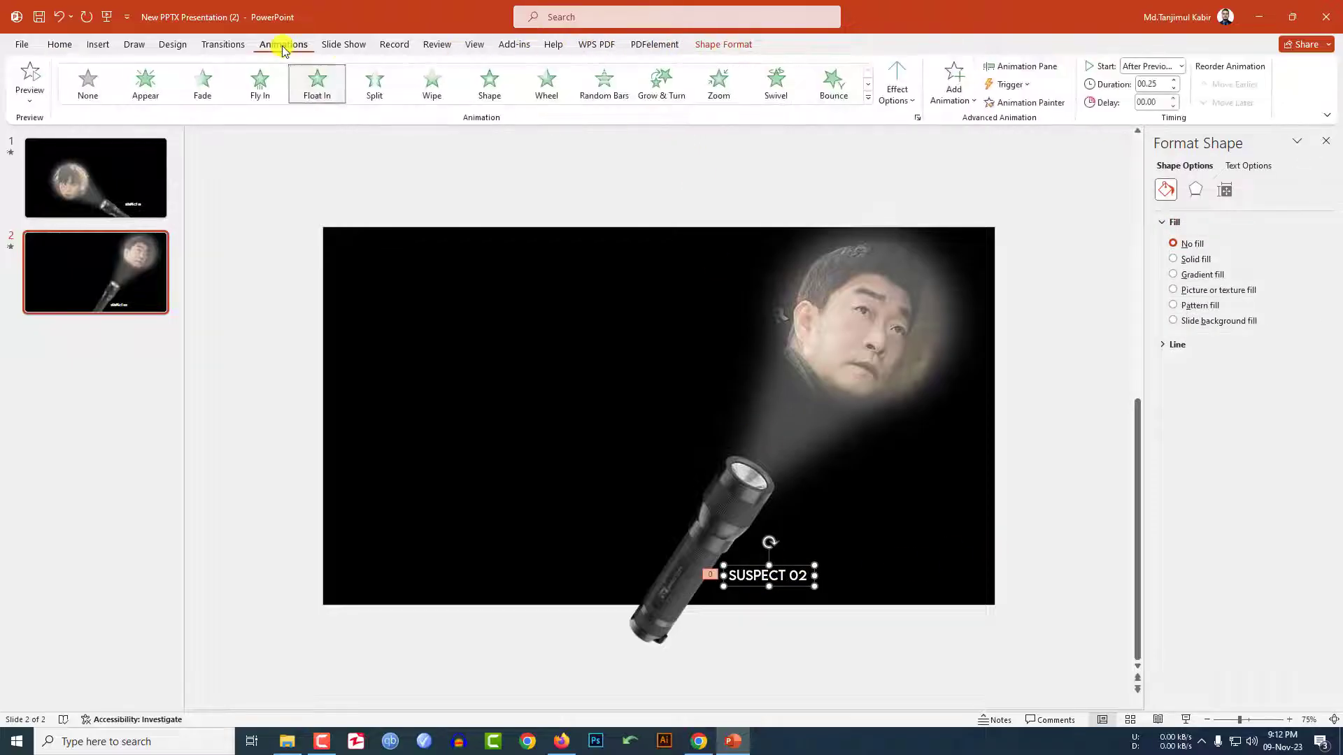
{"action": "left_click", "coordinate": [1011, 68]}
{"action": "left_click", "coordinate": [1296, 186]}
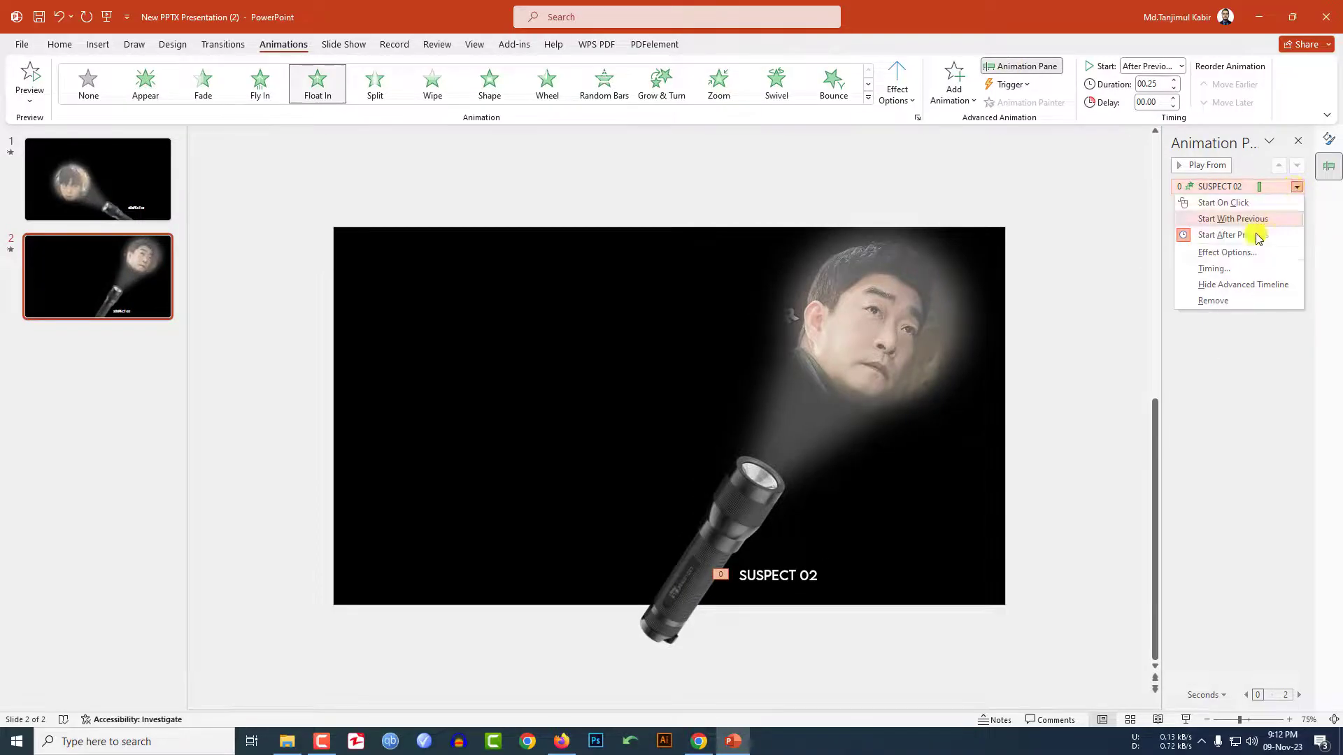
{"action": "left_click", "coordinate": [1223, 303]}
{"action": "left_click", "coordinate": [119, 192]}
- Apply the Morph transition to both slides, then start the slide show from slide 1
{"action": "left_click", "coordinate": [111, 241], "text": "shift"}
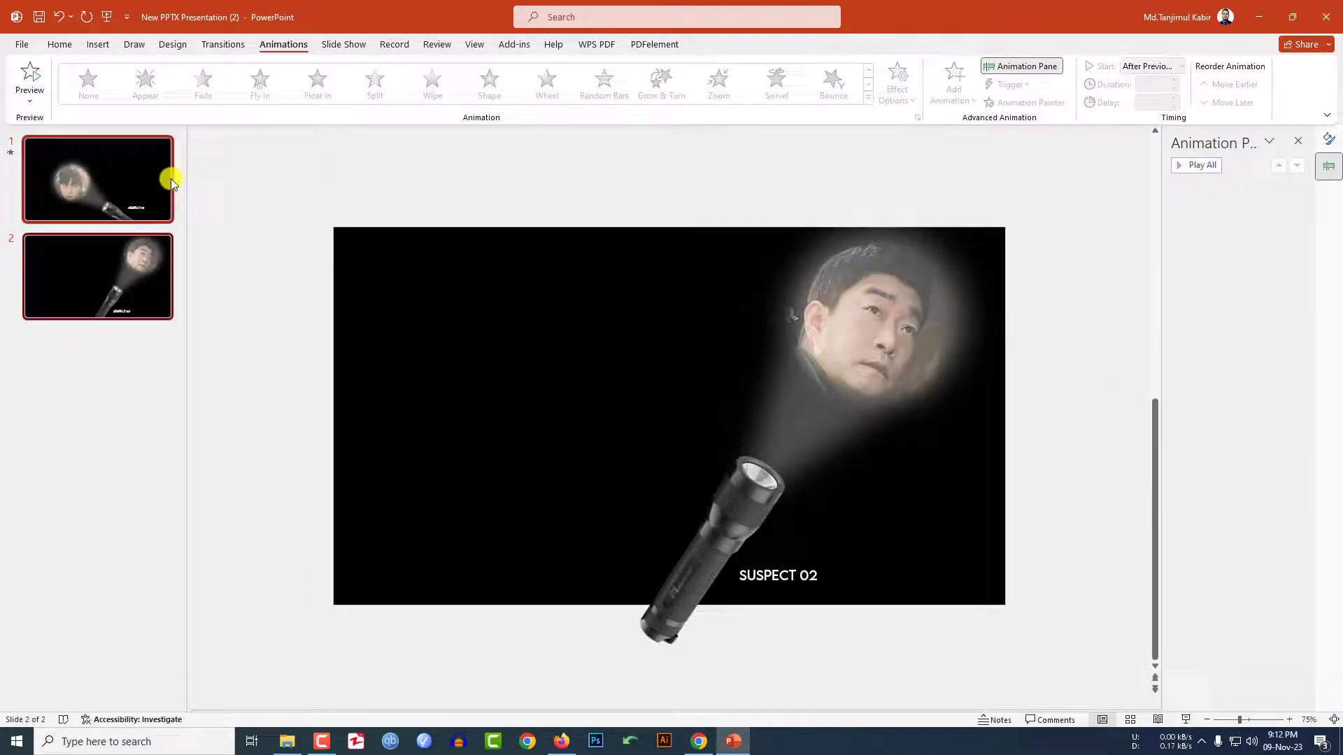
{"action": "left_click", "coordinate": [231, 48]}
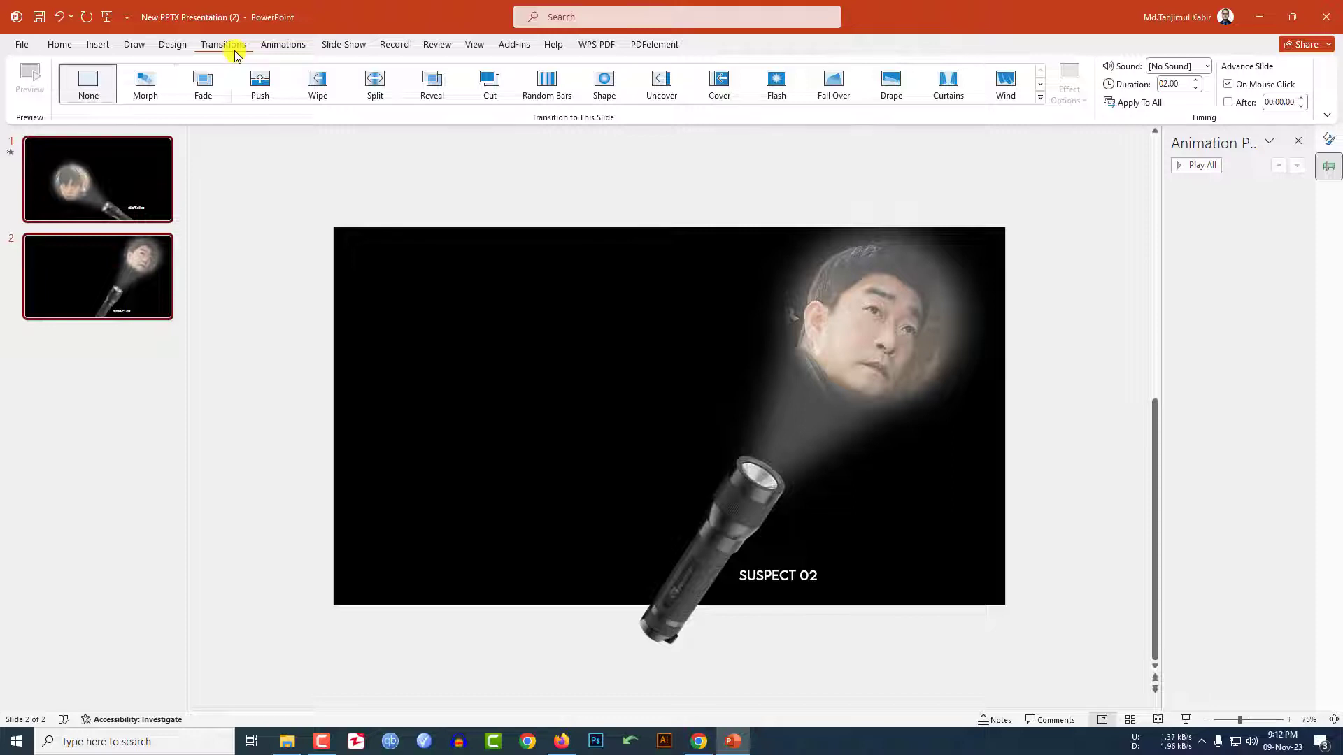
{"action": "left_click", "coordinate": [133, 98]}
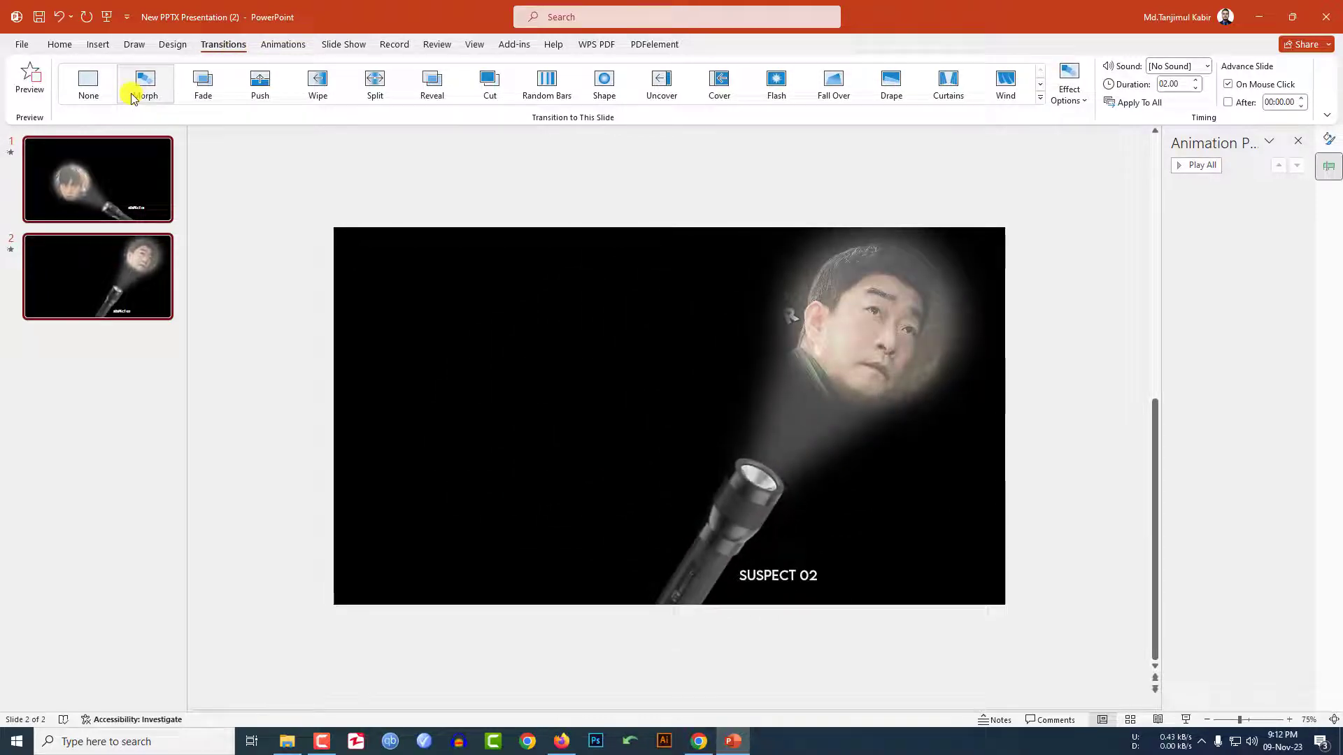
{"action": "left_click", "coordinate": [116, 171]}
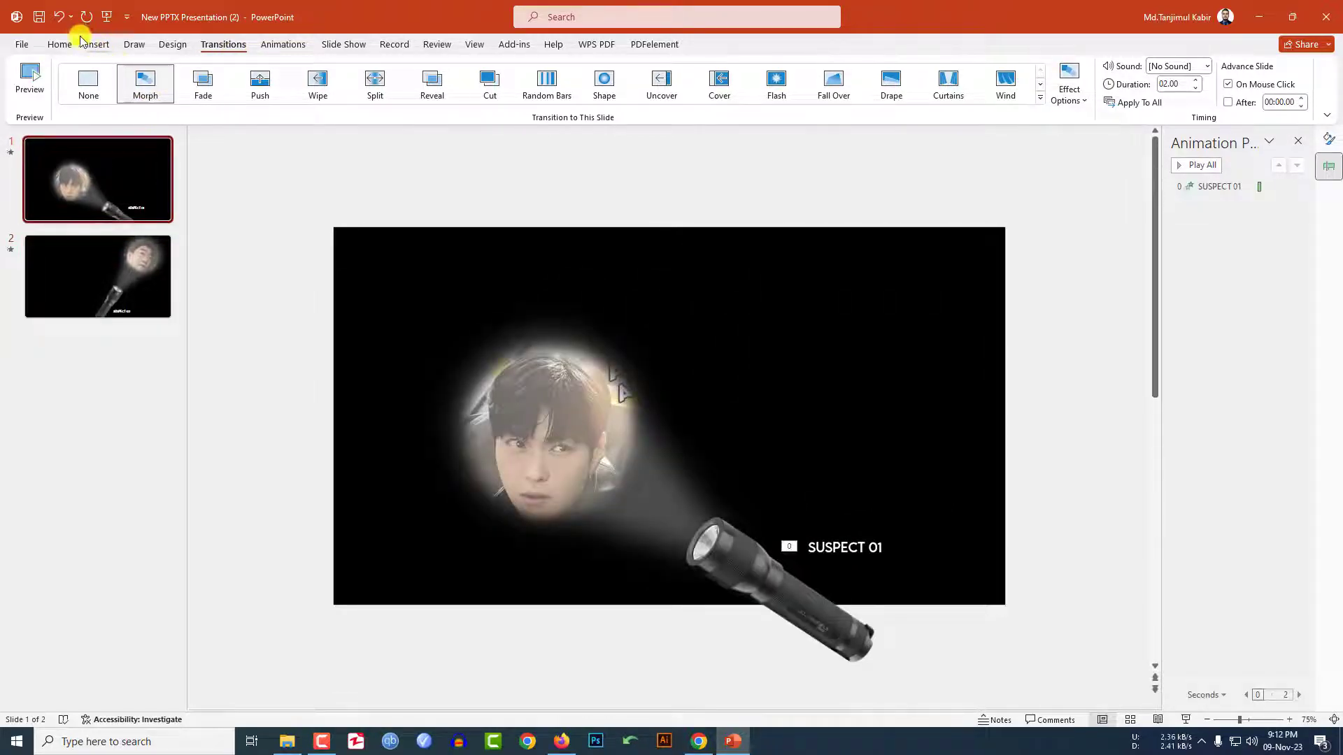
{"action": "left_click", "coordinate": [107, 16]}
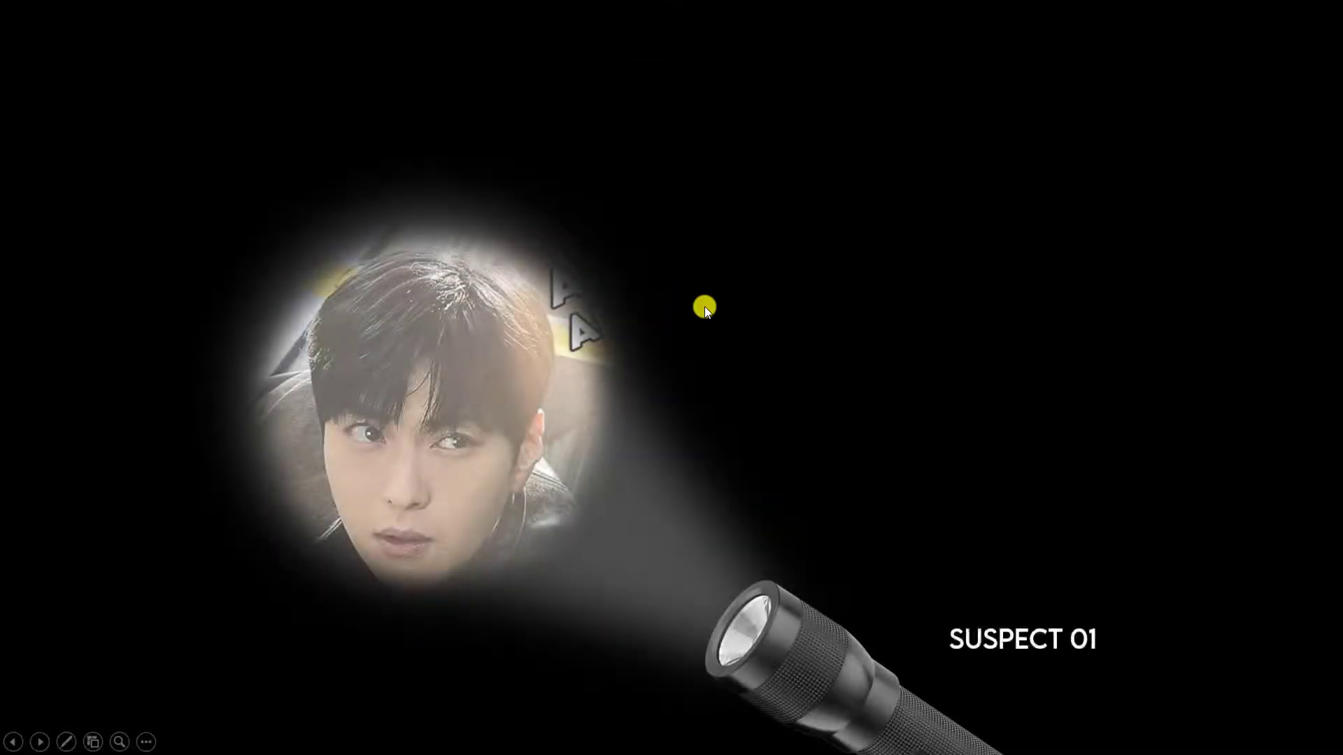
- Step from SUSPECT 01 to SUSPECT 02, back, and forward again to watch the beam morph
{"action": "left_click", "coordinate": [706, 308]}
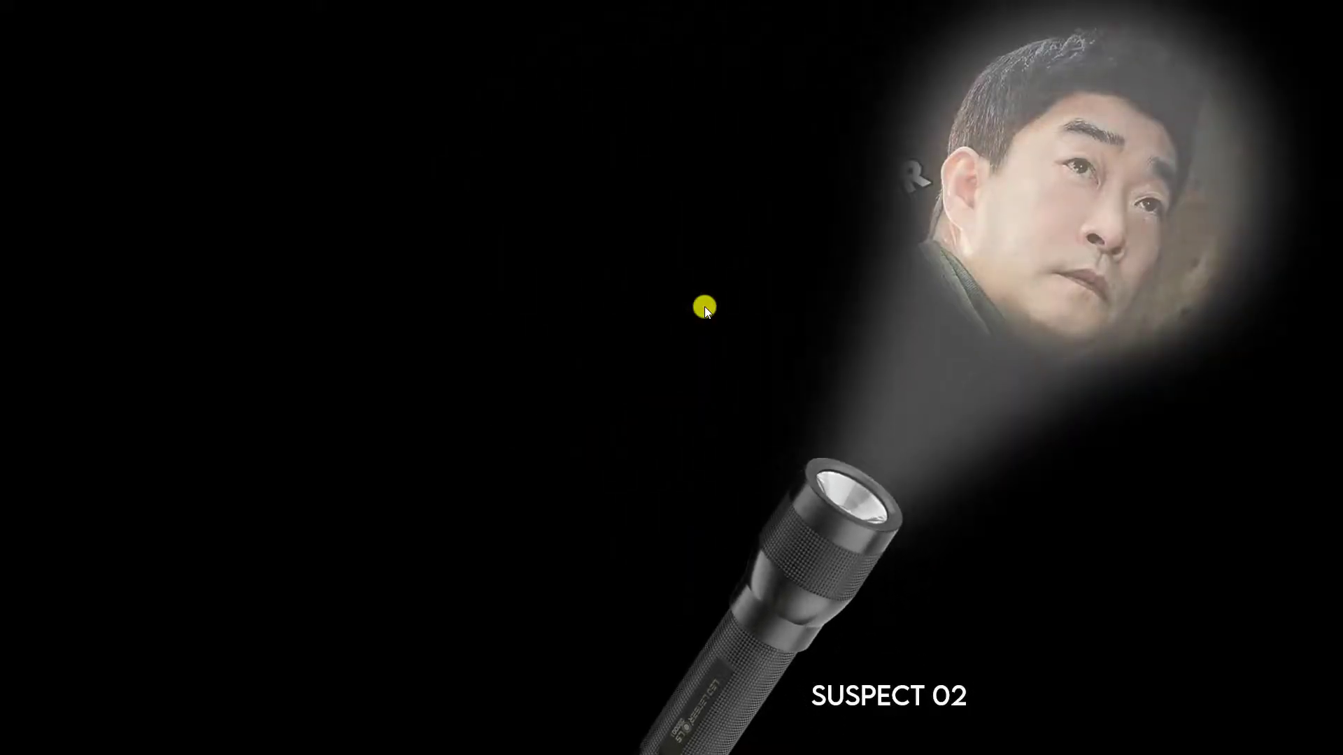
{"action": "key", "text": "Left"}
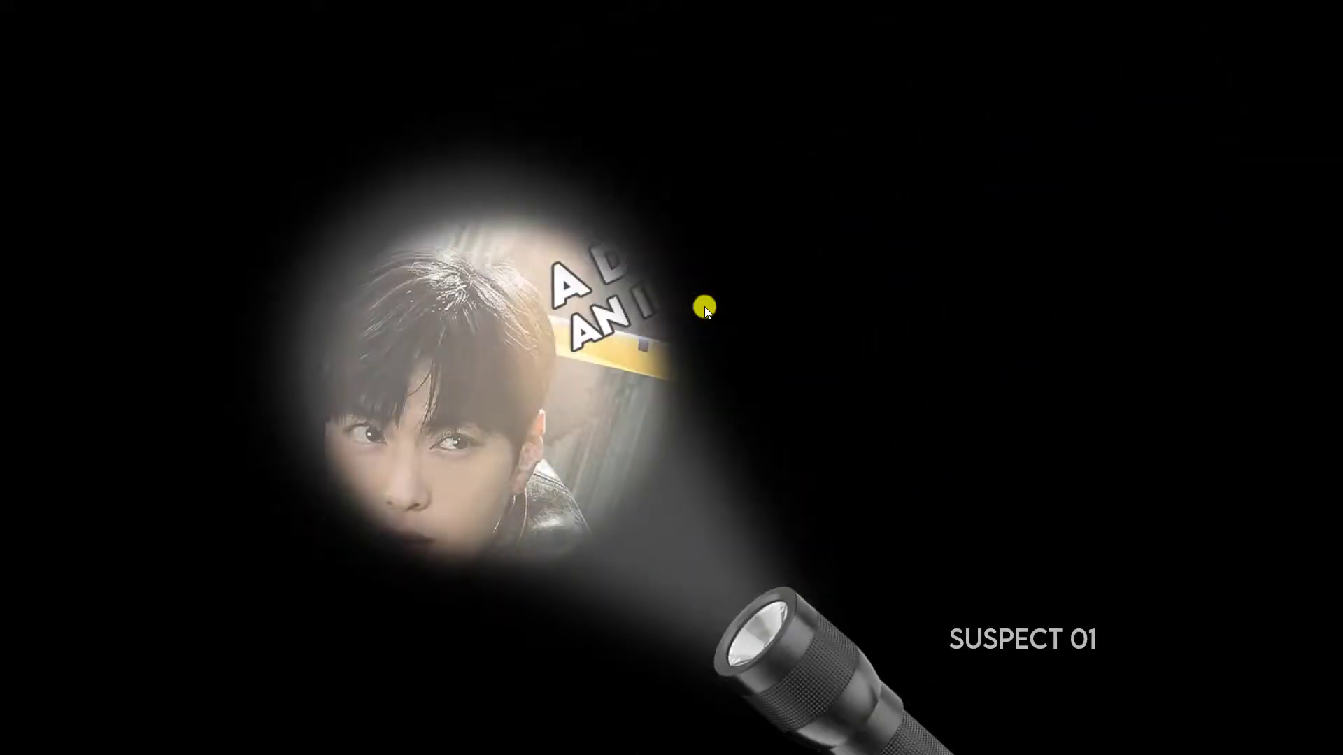
{"action": "left_click", "coordinate": [705, 308]}
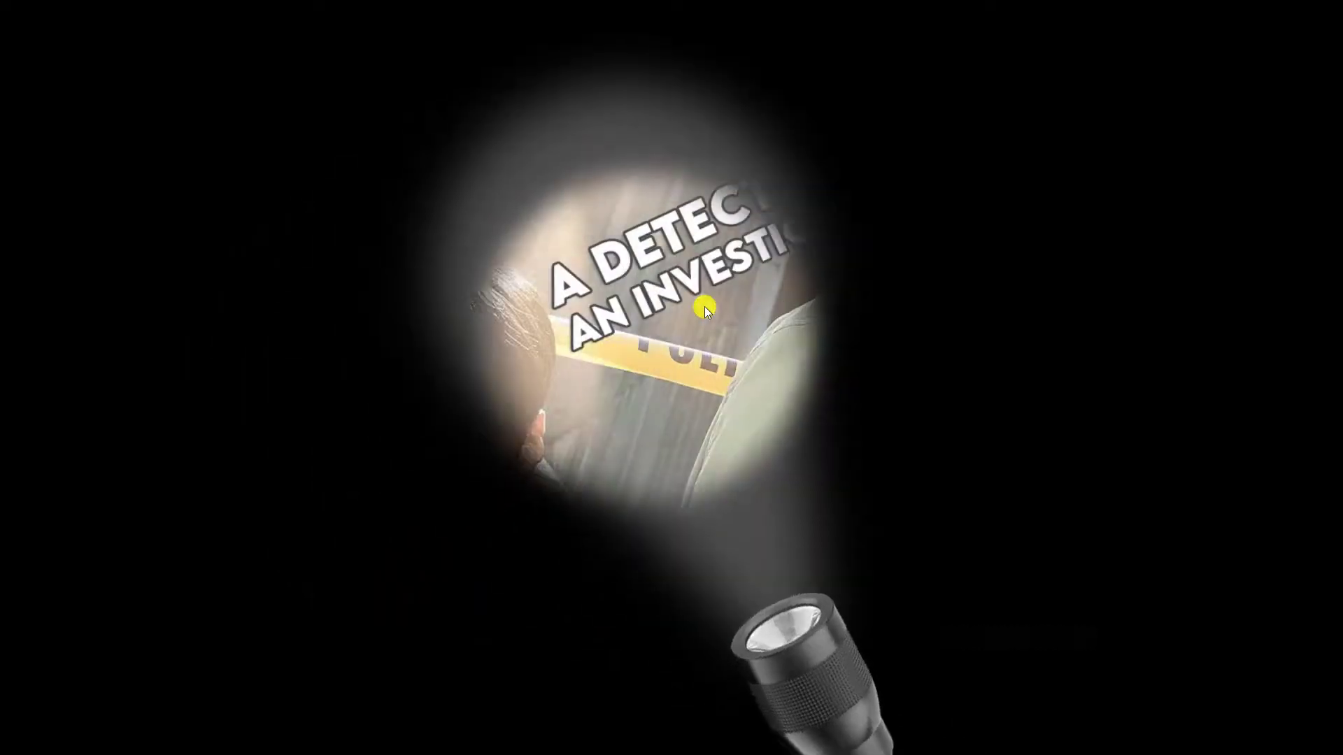